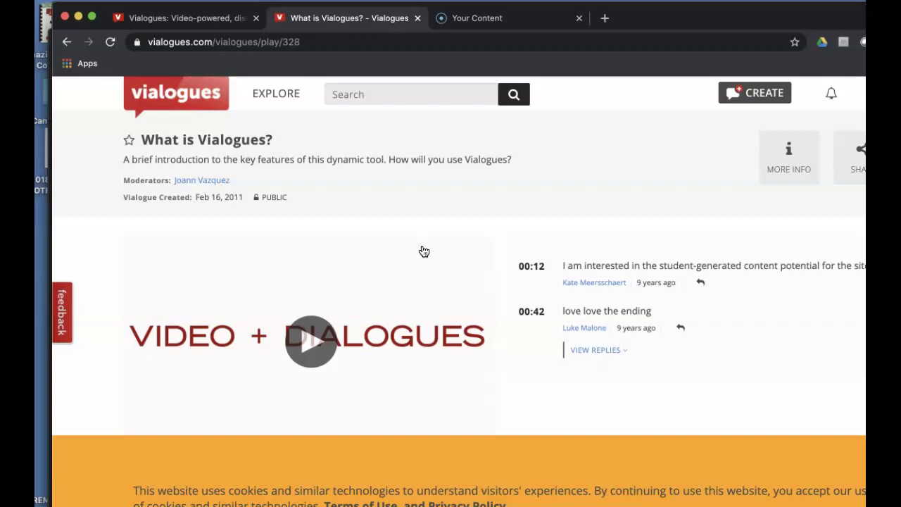
Step: Open the "How do Interest Rates Work?" vialogue from the recent activity feed
click(777, 92)
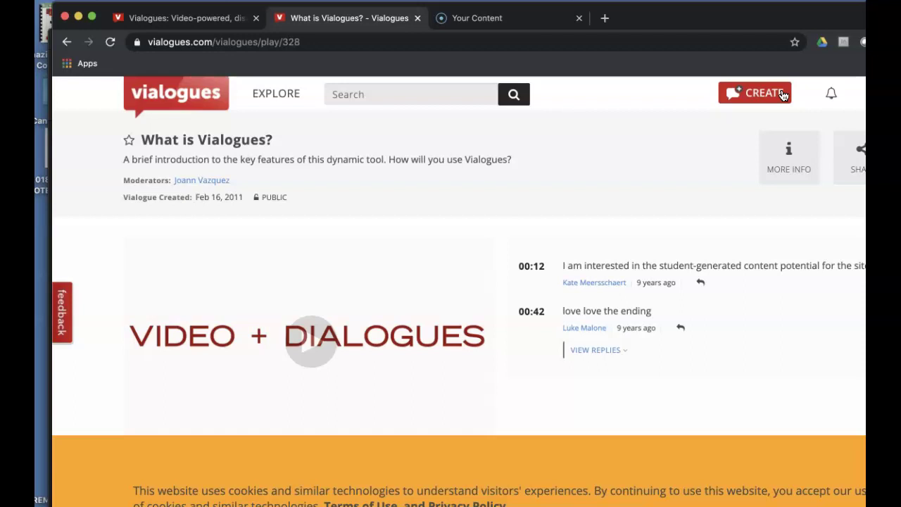
click(180, 19)
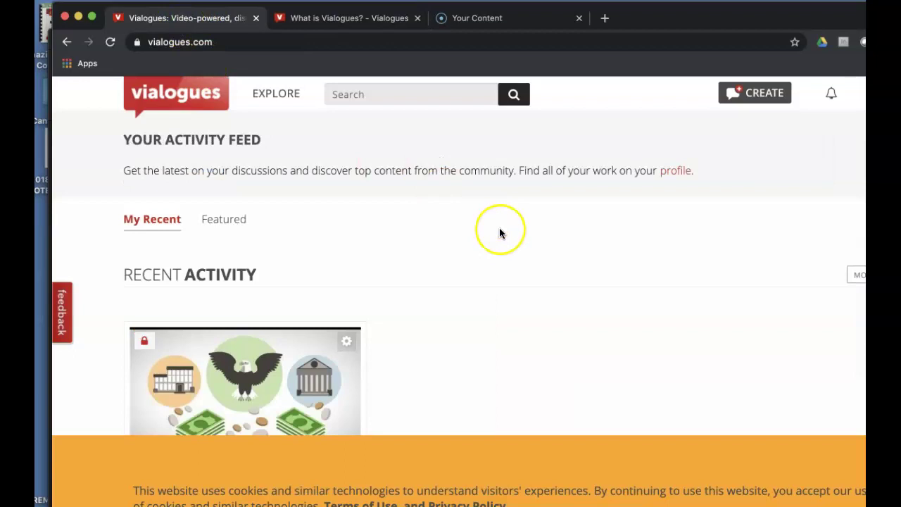
scroll(500, 233, down, 3)
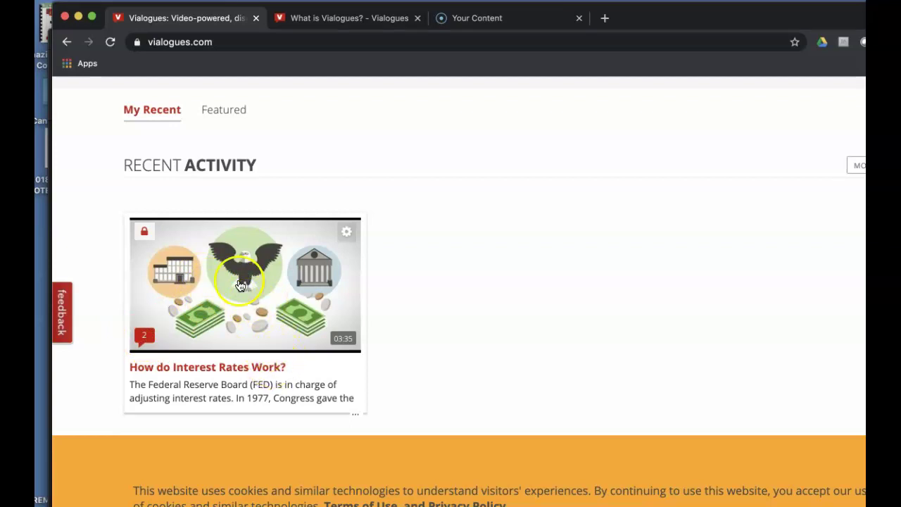
click(231, 366)
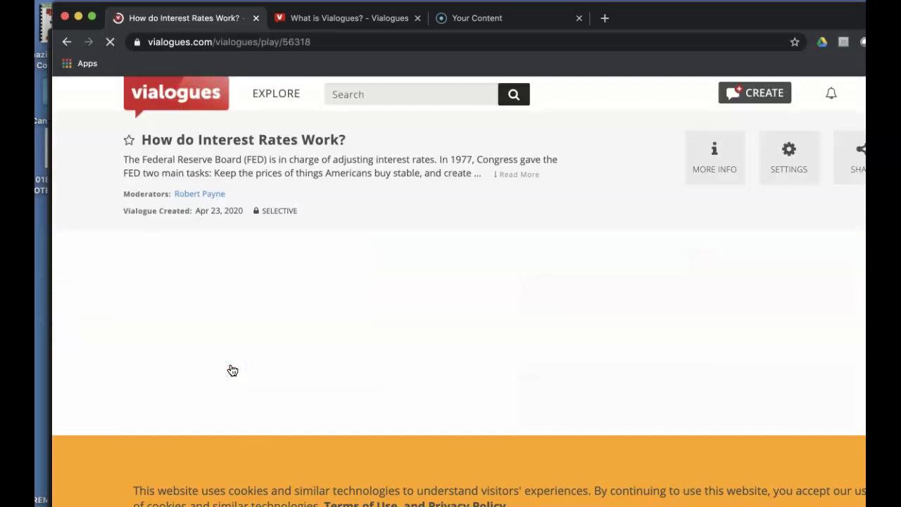
scroll(233, 369, down, 3)
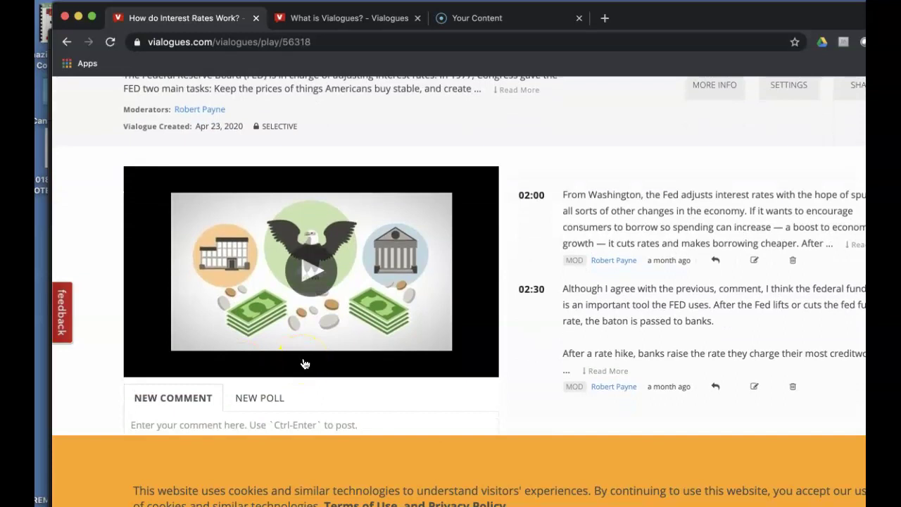
Step: Examine the new comment and new poll areas below the video, including the option to pause the video while typing
click(313, 273)
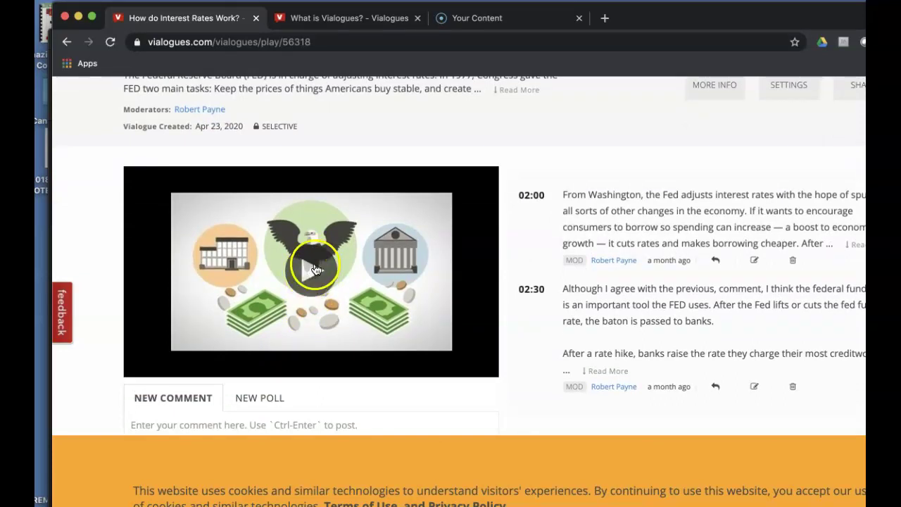
click(204, 401)
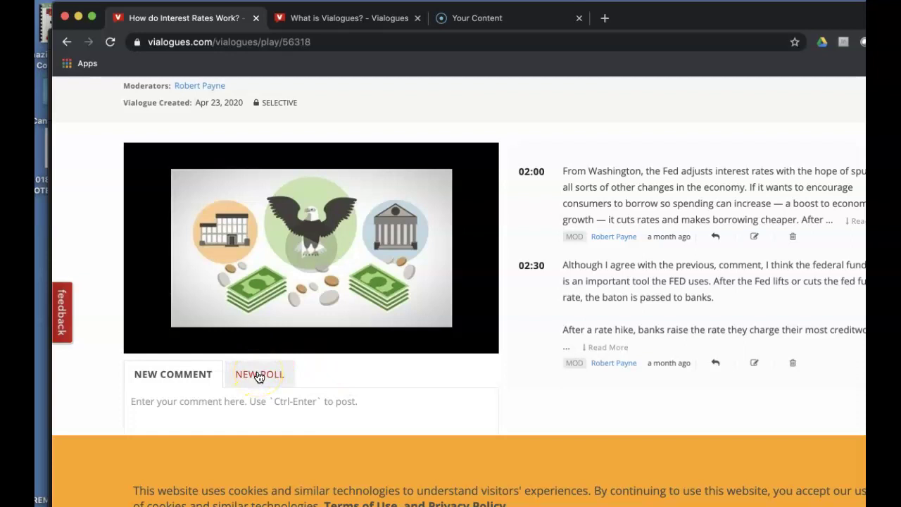
mouse_move(310, 260)
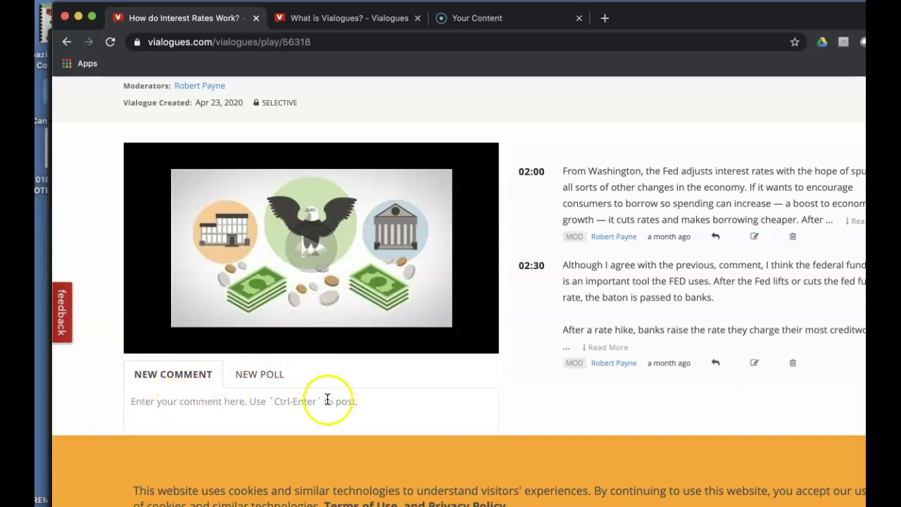
click(415, 403)
scroll(416, 403, down, 3)
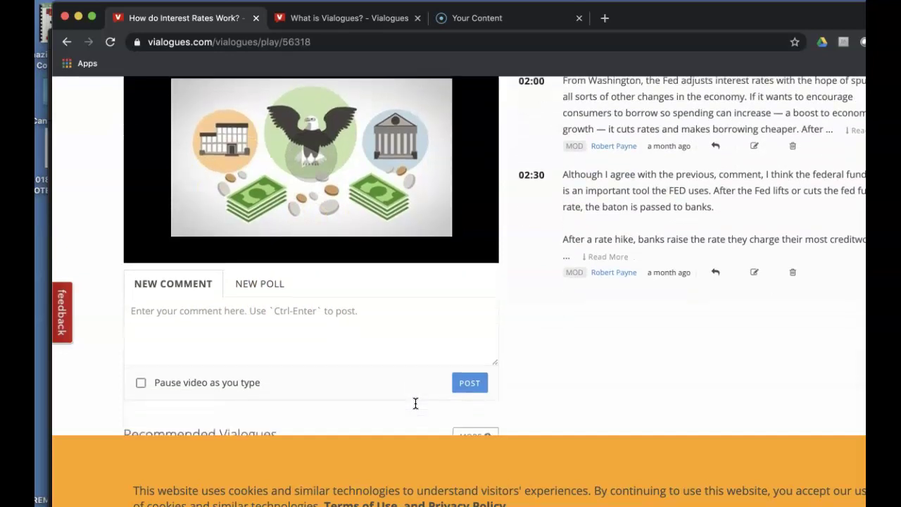
scroll(415, 403, down, 3)
scroll(415, 404, up, 2)
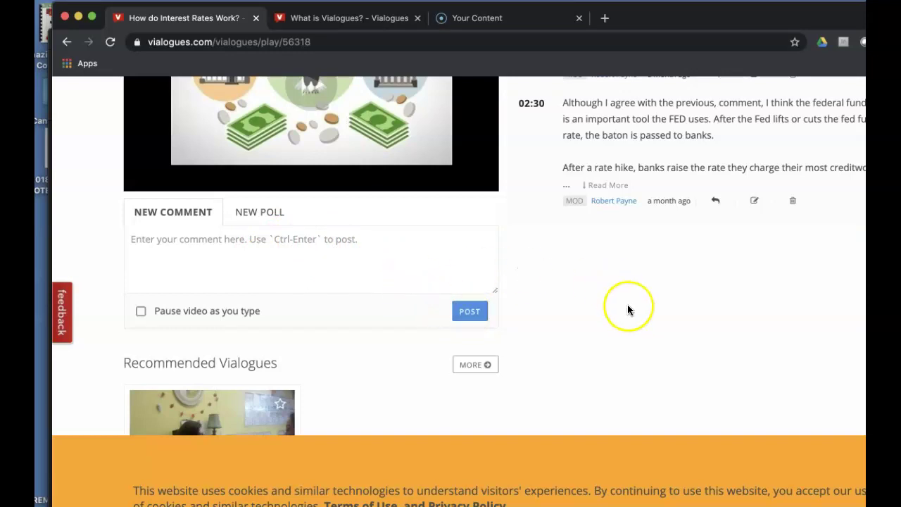
Step: Review the video player alongside its time-stamped comments at 02:00 and 02:30
scroll(627, 312, up, 3)
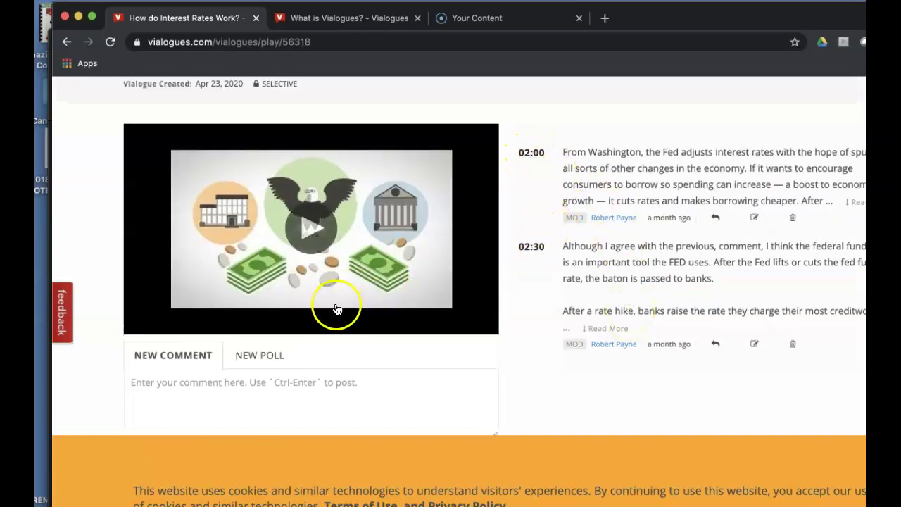
scroll(387, 317, down, 1)
scroll(390, 324, up, 2)
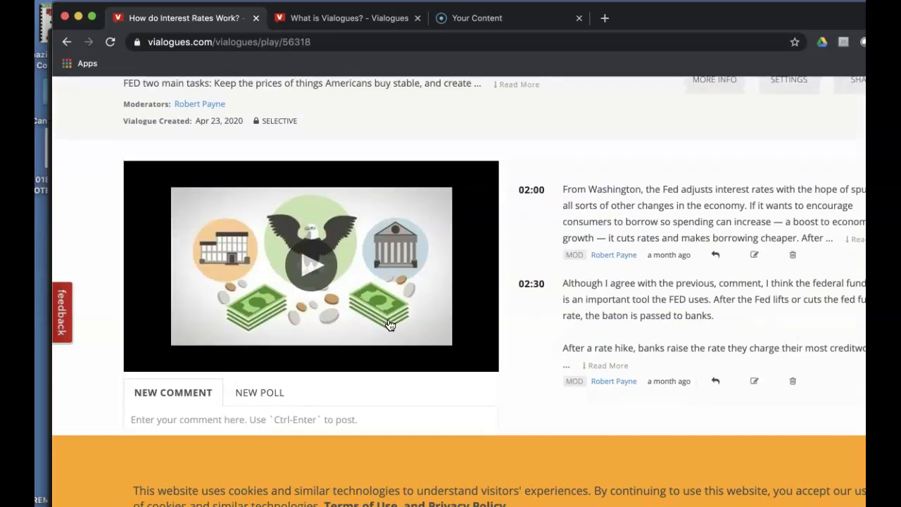
scroll(390, 324, down, 1)
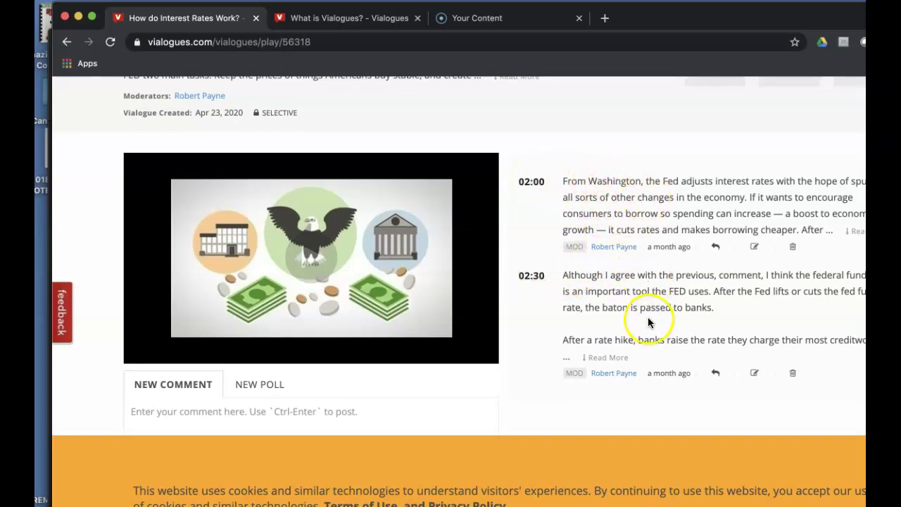
scroll(640, 339, down, 2)
scroll(640, 340, up, 3)
scroll(640, 339, down, 2)
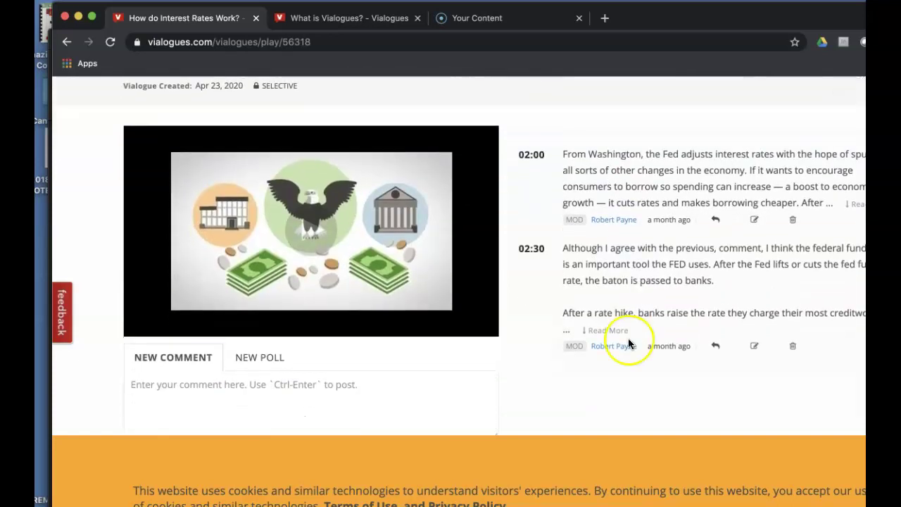
Step: Play the interest rates video and skip ahead to shortly before the 02:00 comment
click(311, 230)
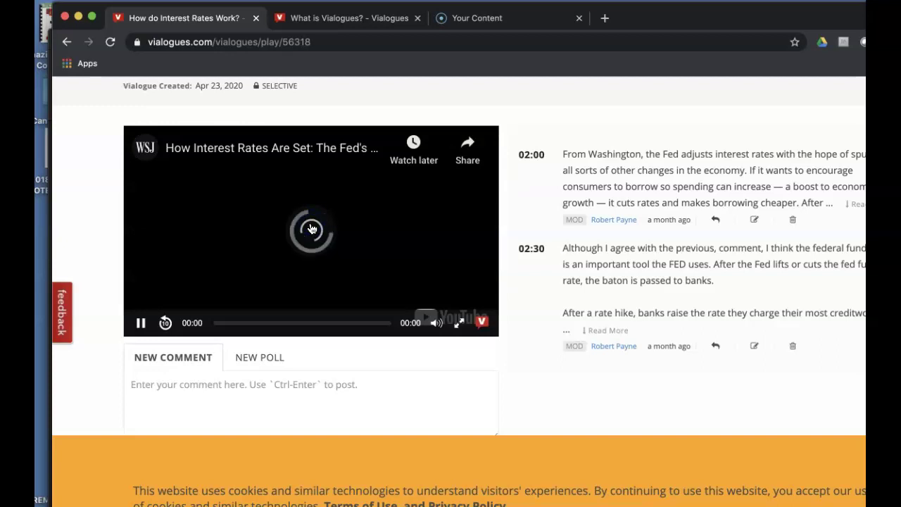
click(425, 385)
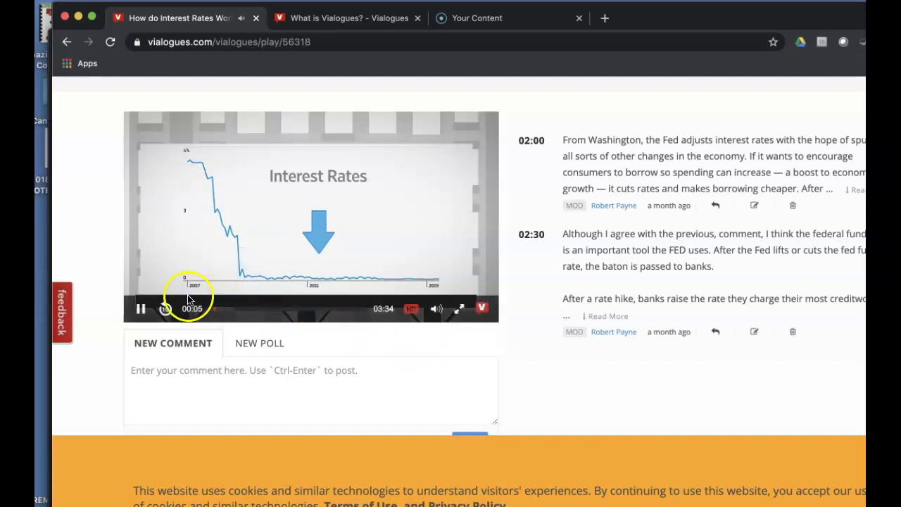
click(275, 297)
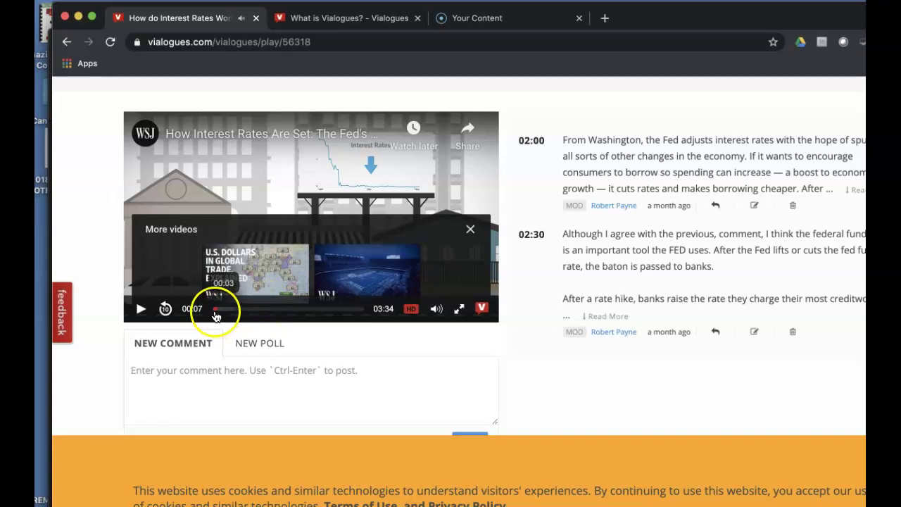
drag(216, 316, 292, 316)
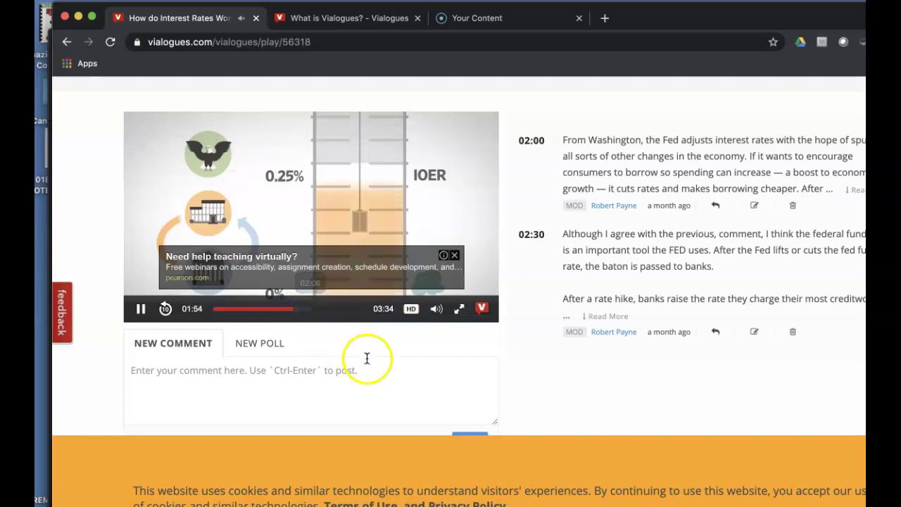
Step: Pause the video at 02:05 and dismiss the advertisement and suggested-video overlays
click(454, 254)
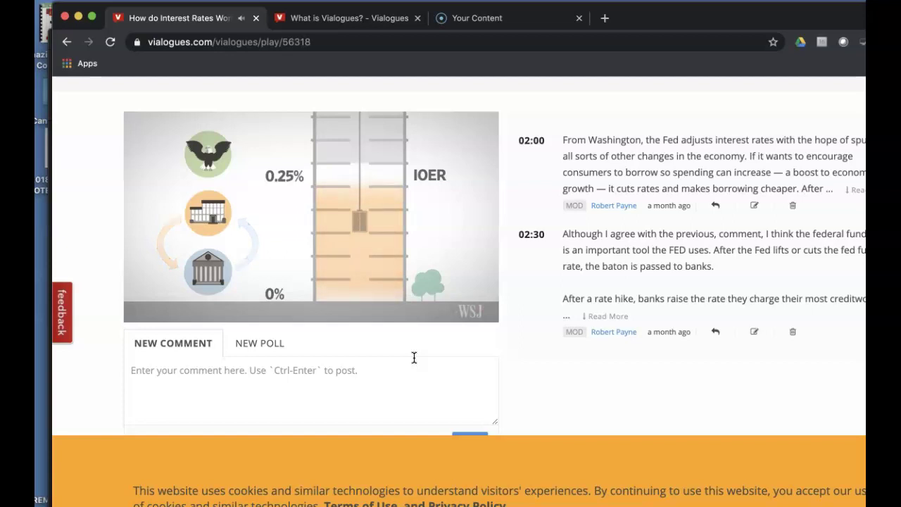
click(380, 352)
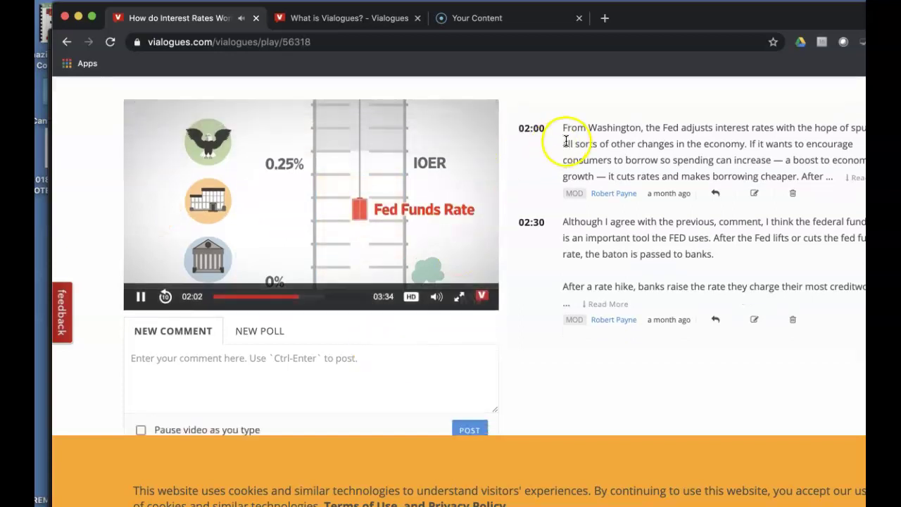
click(147, 303)
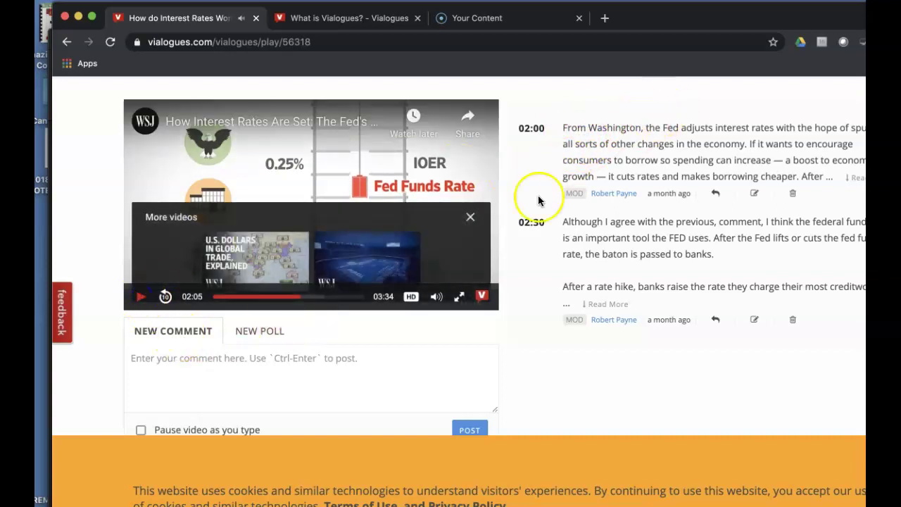
click(471, 217)
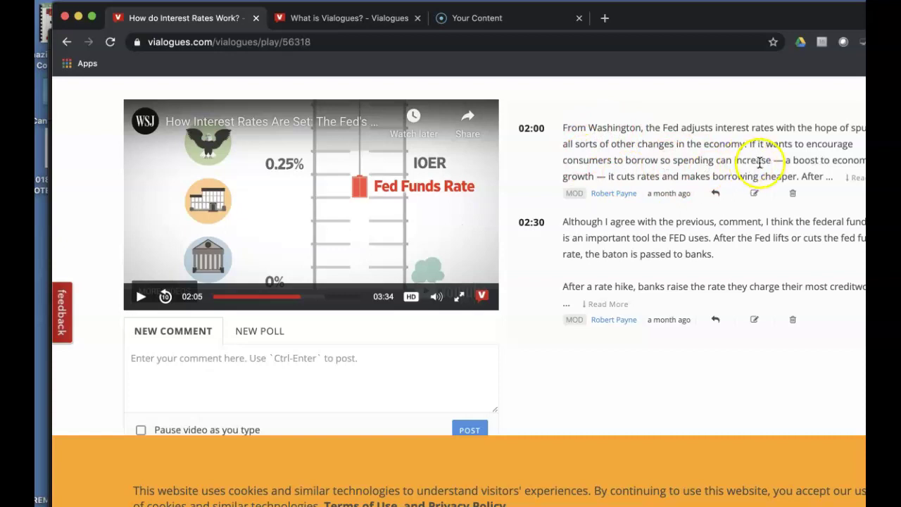
Step: Expand the 02:00 comment to its full text and read it
click(848, 180)
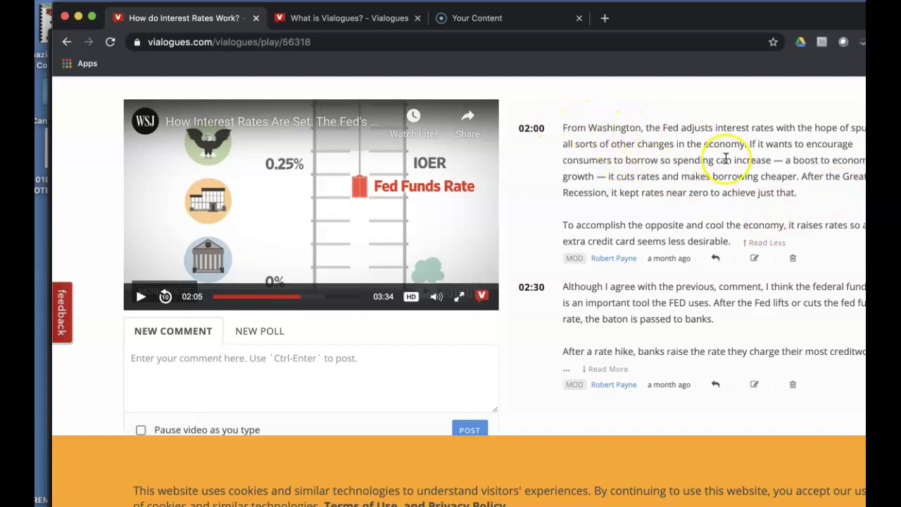
scroll(808, 202, down, 1)
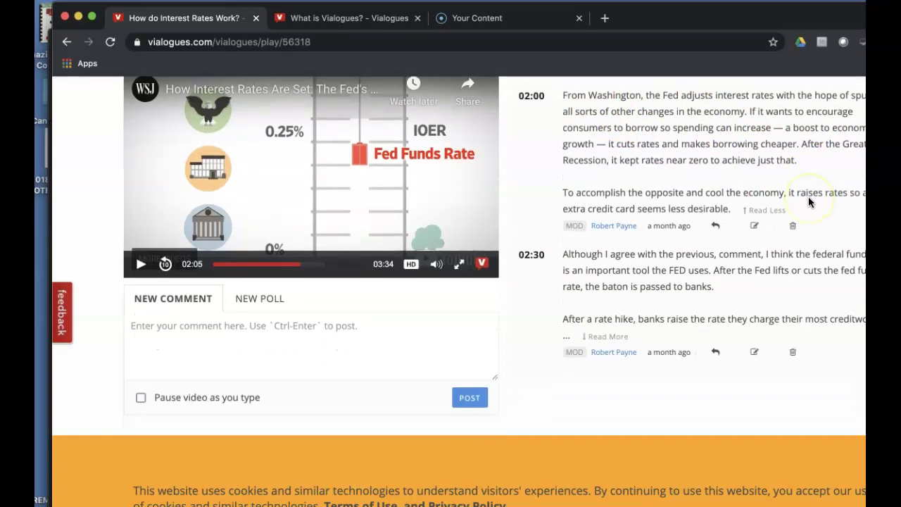
scroll(808, 202, down, 1)
scroll(676, 99, up, 2)
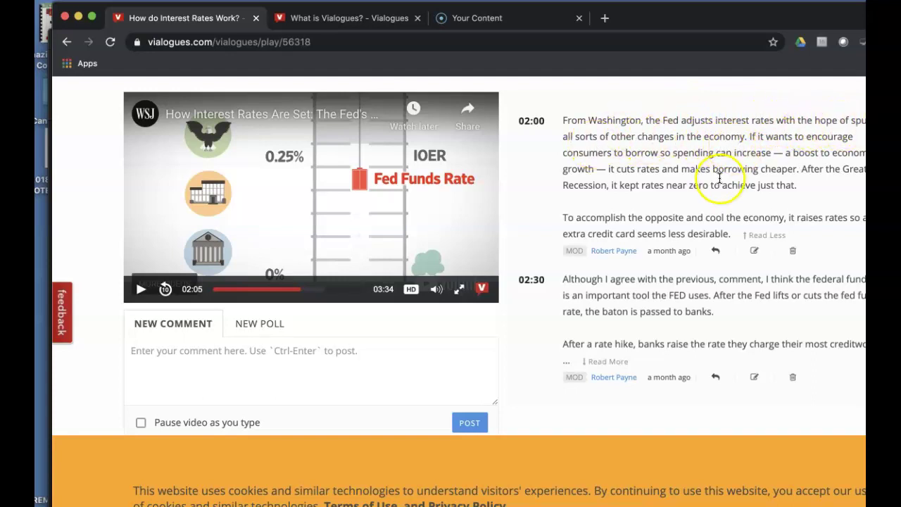
scroll(720, 180, down, 1)
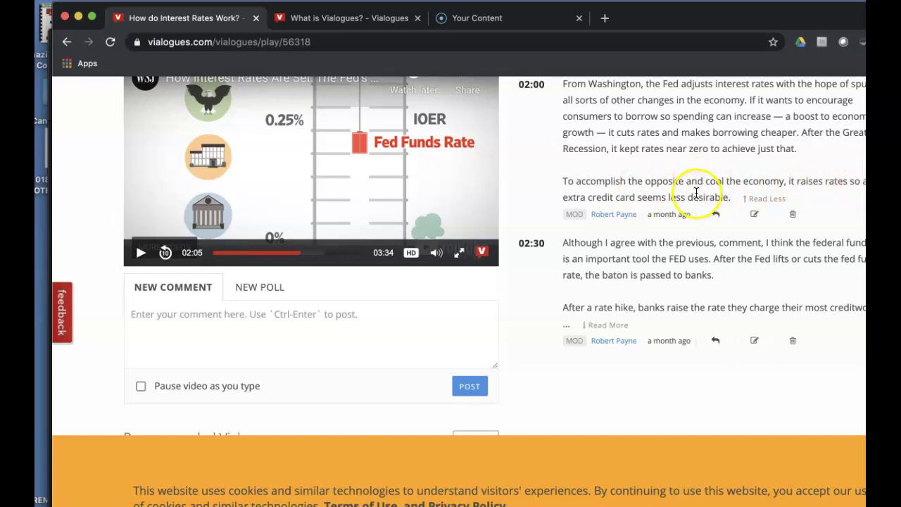
scroll(720, 188, down, 2)
scroll(718, 188, up, 2)
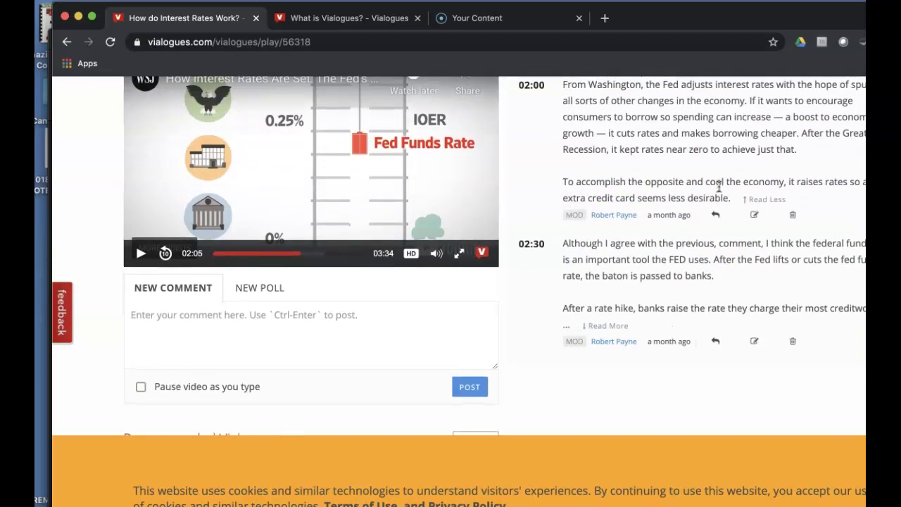
scroll(719, 187, down, 2)
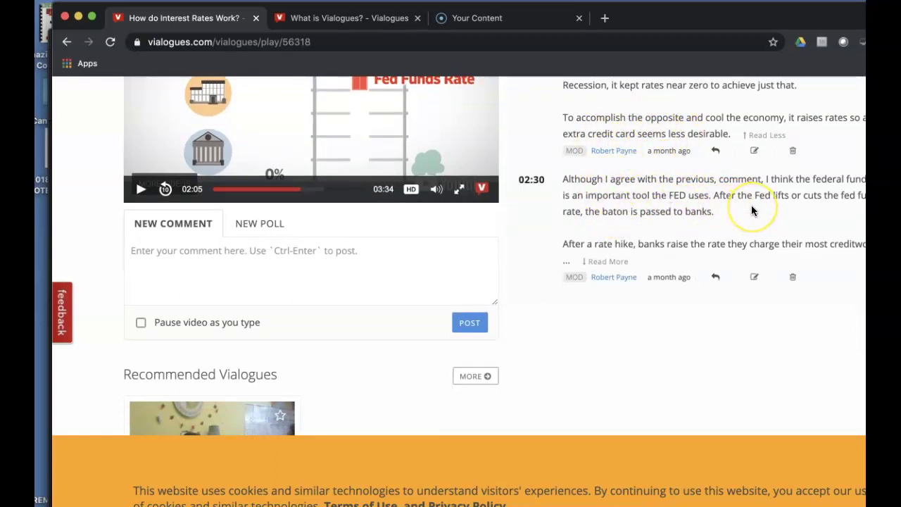
Step: Expand the 02:30 comment to its full text and compare it with the 02:00 comment
scroll(751, 205, down, 1)
click(592, 239)
scroll(700, 232, up, 4)
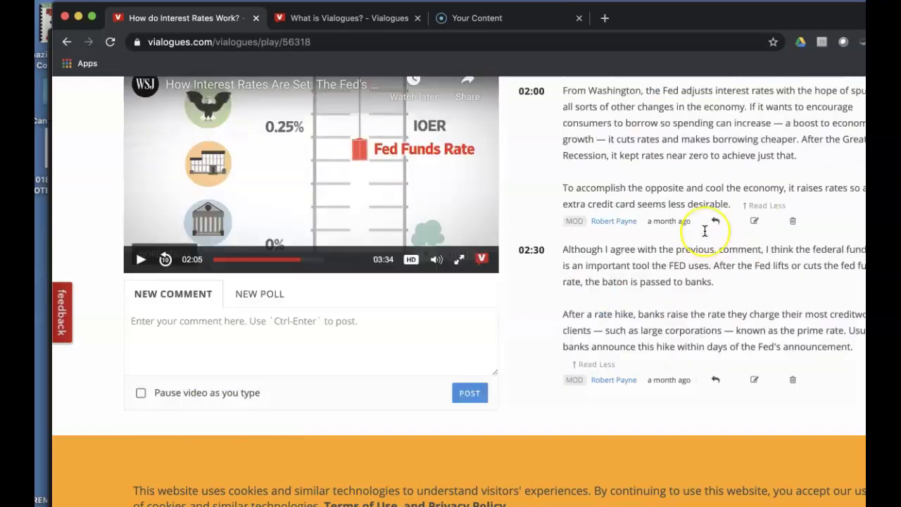
scroll(705, 231, up, 1)
scroll(705, 231, down, 4)
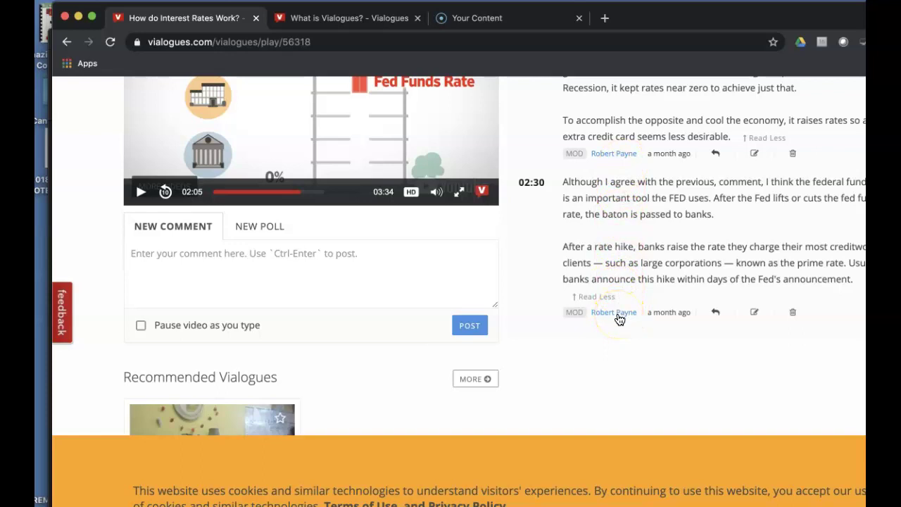
scroll(619, 320, up, 10)
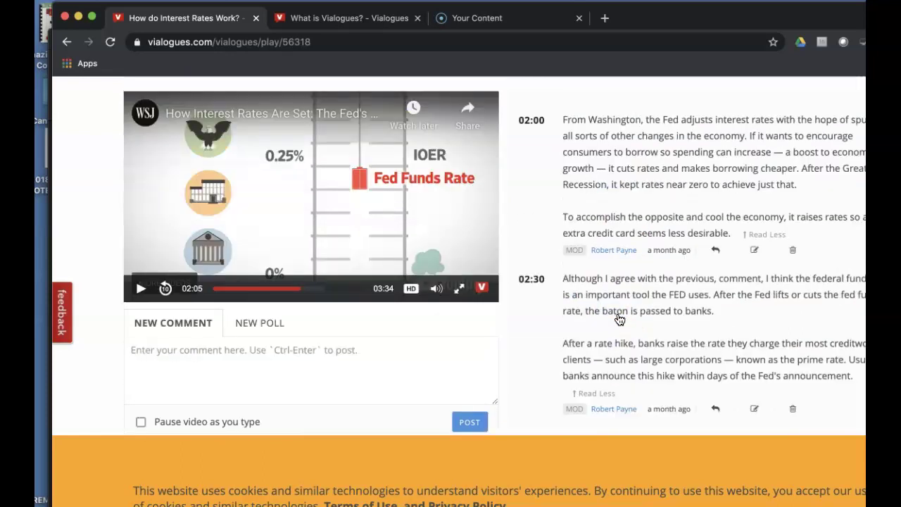
scroll(619, 320, down, 8)
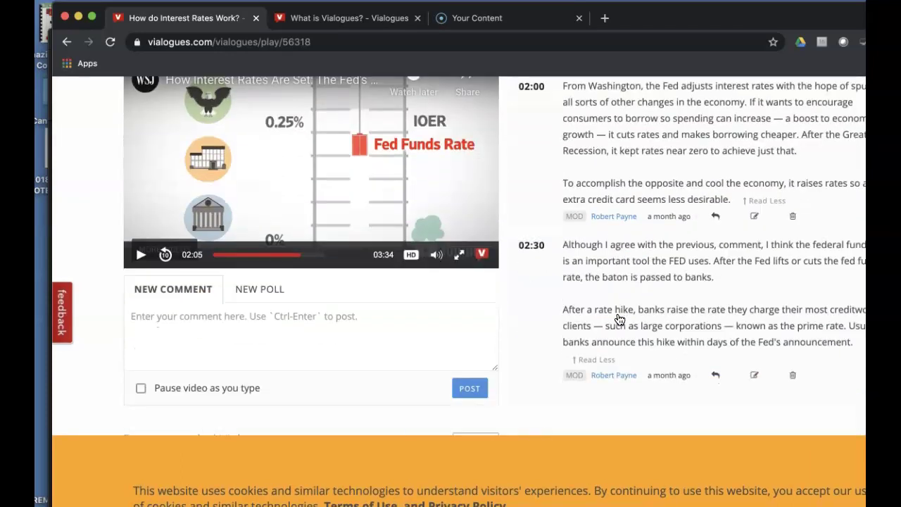
Step: Review the vialogue's header, including its information, settings, sharing and creation options
scroll(619, 320, up, 8)
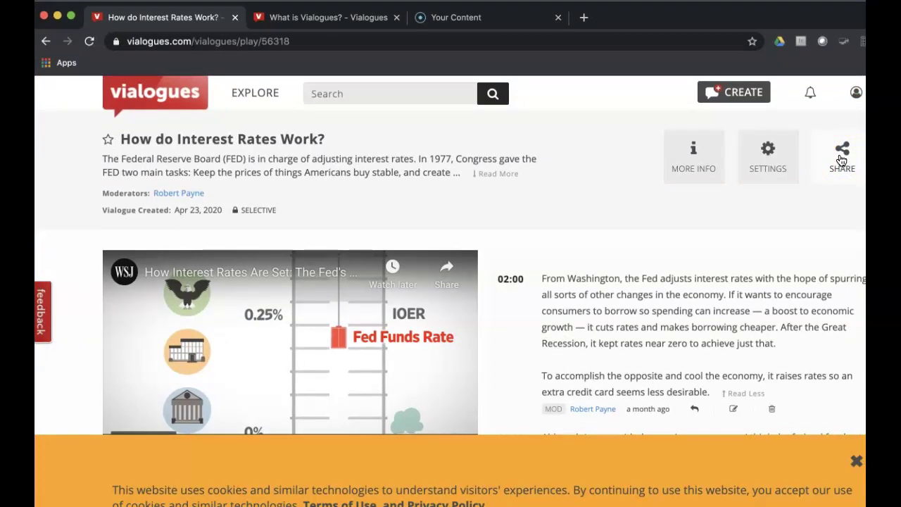
scroll(615, 308, down, 3)
scroll(614, 308, up, 3)
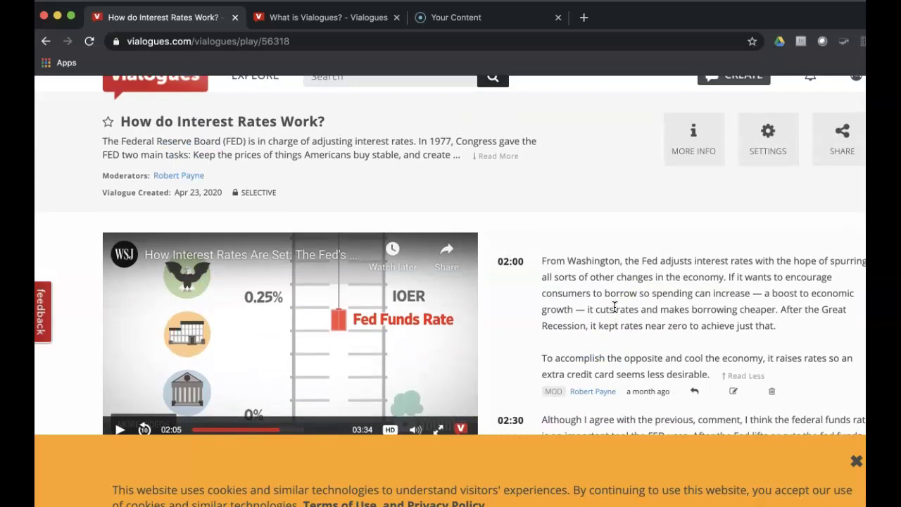
scroll(615, 308, up, 1)
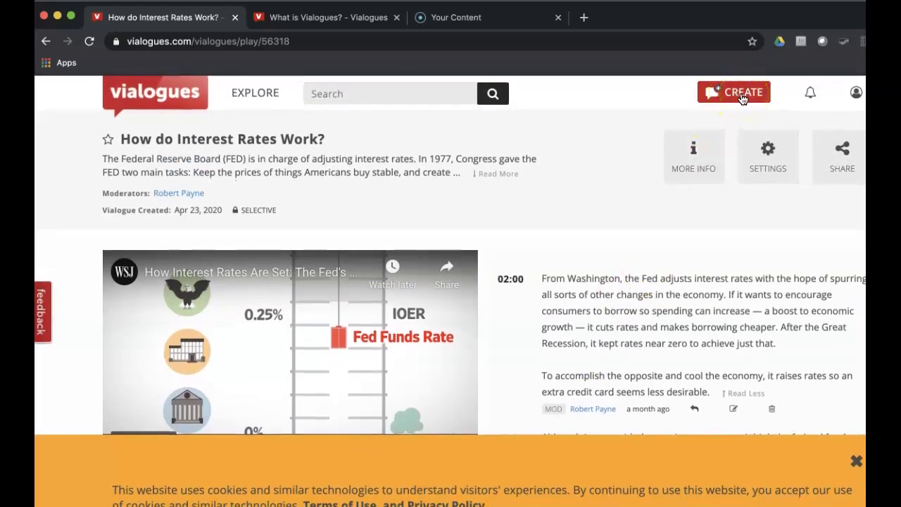
Step: Start a new vialogue and review the form's video, title, description, privacy and comment sections
click(743, 97)
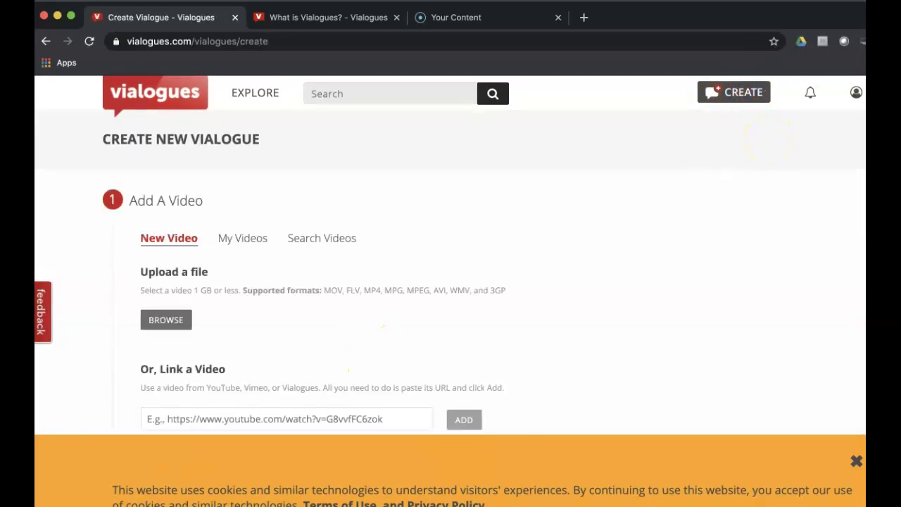
click(630, 292)
scroll(630, 293, down, 1)
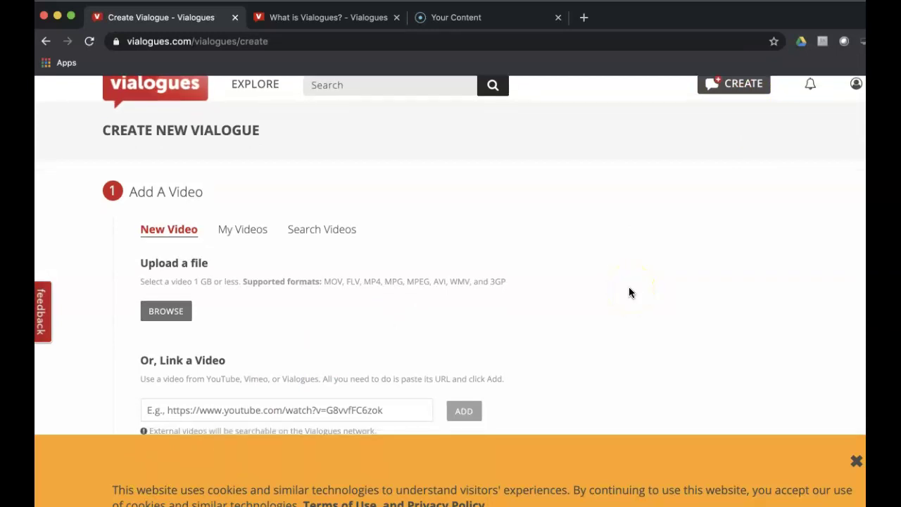
scroll(629, 292, down, 1)
scroll(629, 292, down, 1)
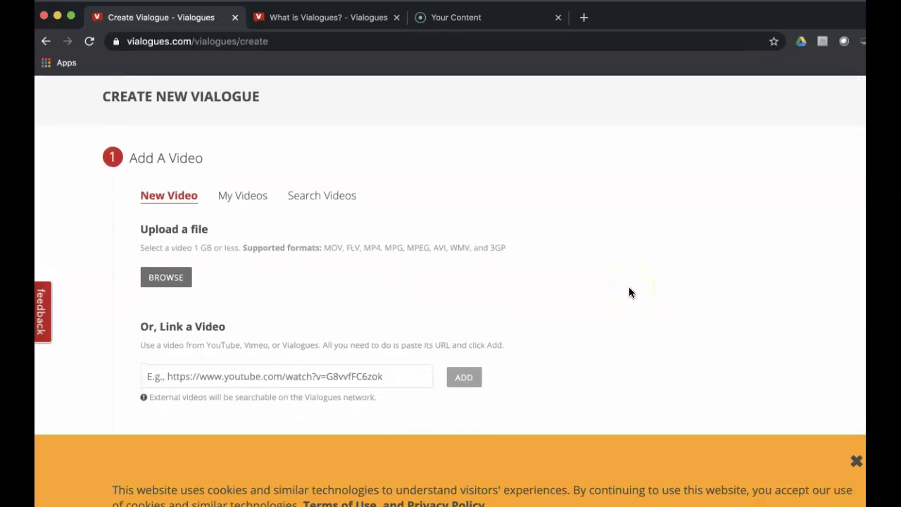
scroll(353, 293, down, 5)
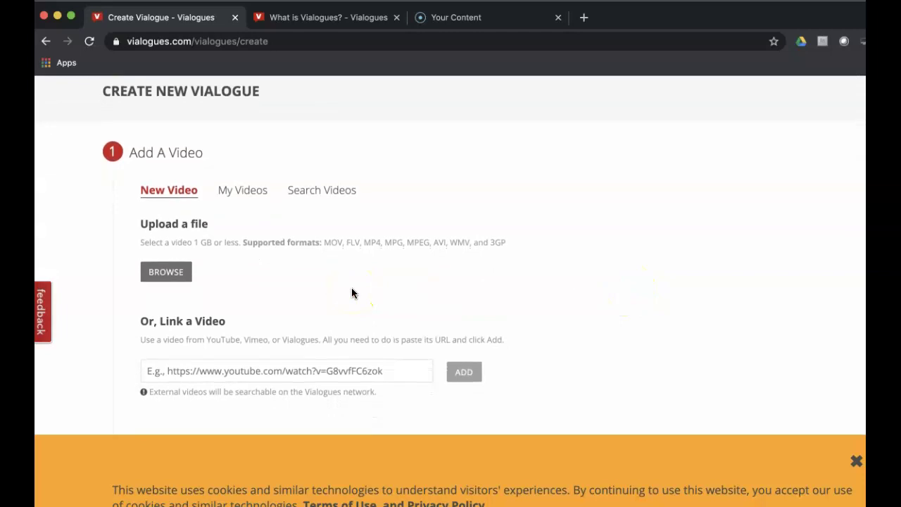
scroll(353, 294, up, 4)
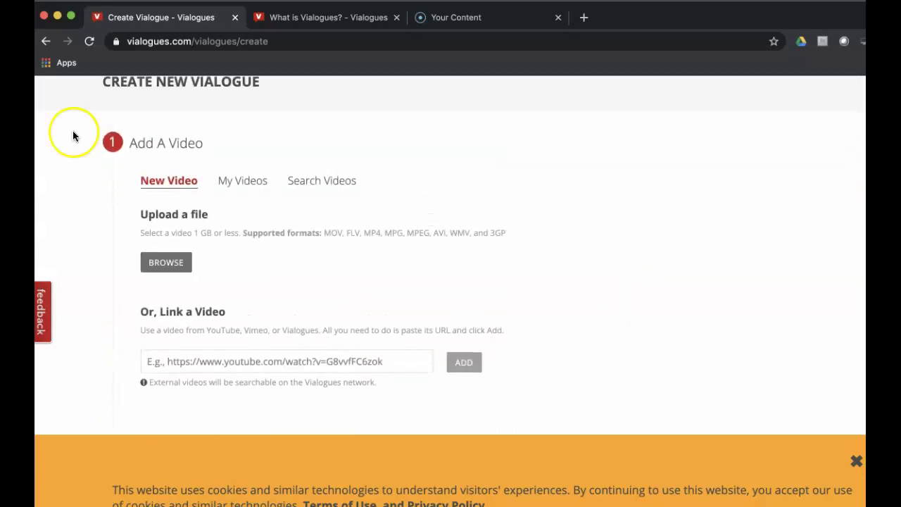
scroll(284, 308, down, 6)
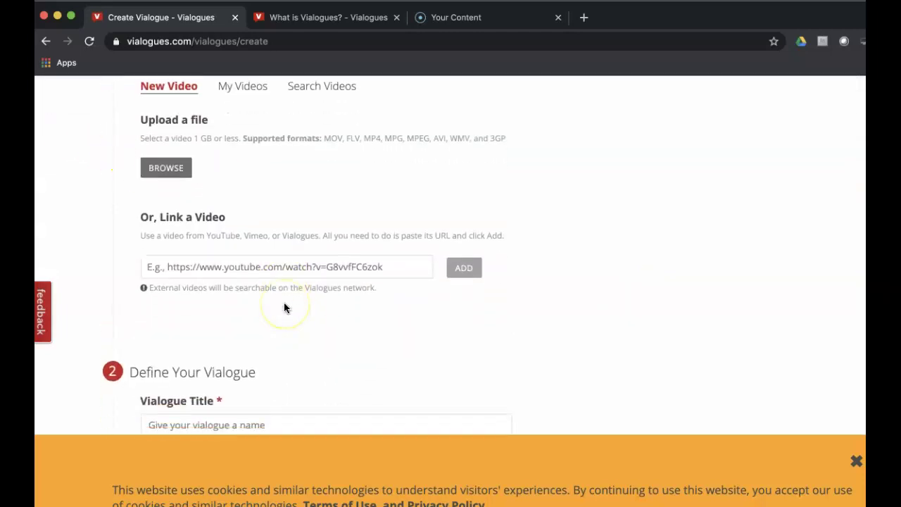
scroll(327, 301, down, 12)
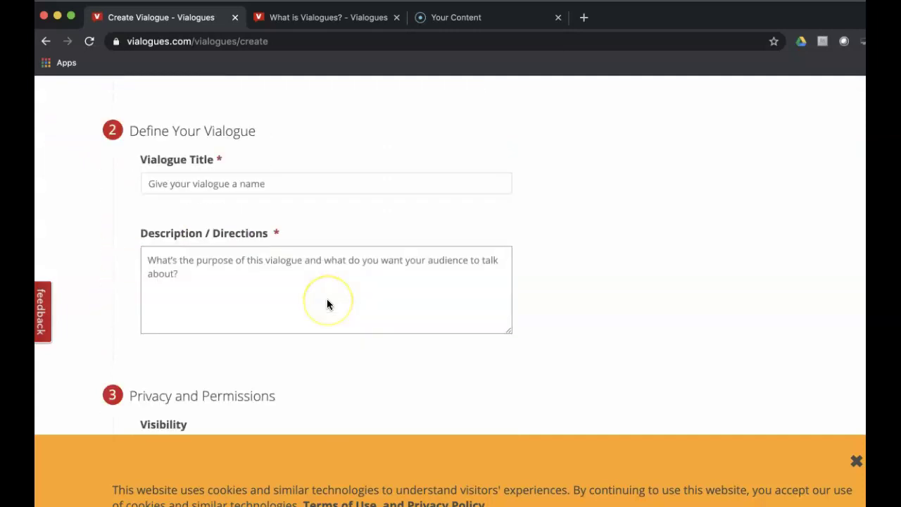
scroll(324, 259, down, 5)
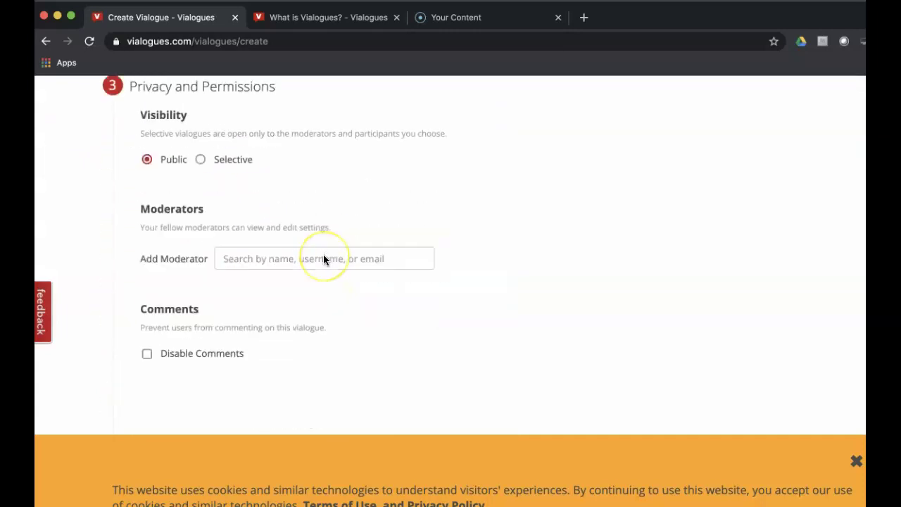
scroll(324, 260, up, 15)
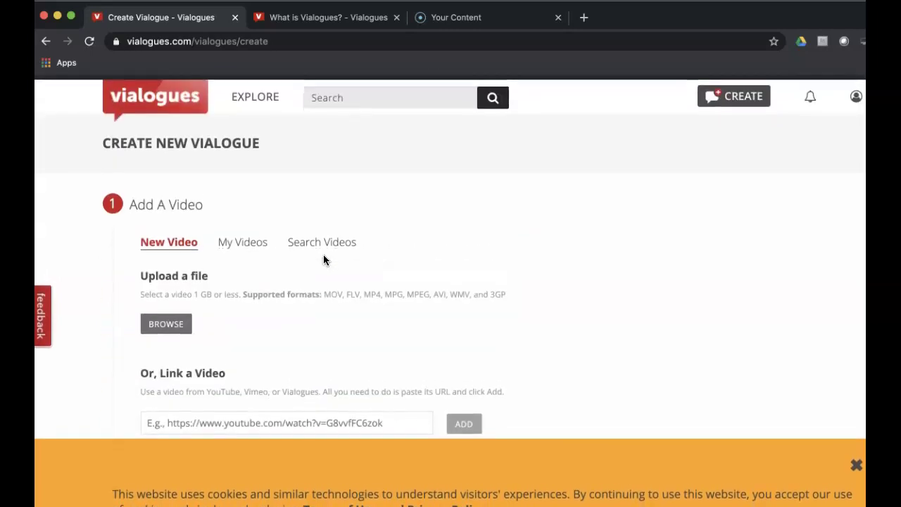
scroll(300, 322, down, 2)
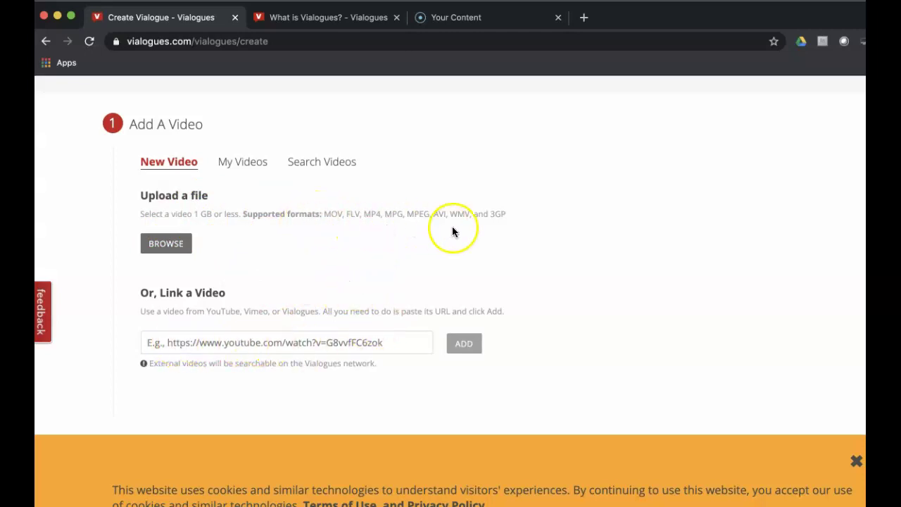
click(171, 343)
text(https://www.youtube.com/watch?v=7_1v3fJ44Pg)
click(465, 347)
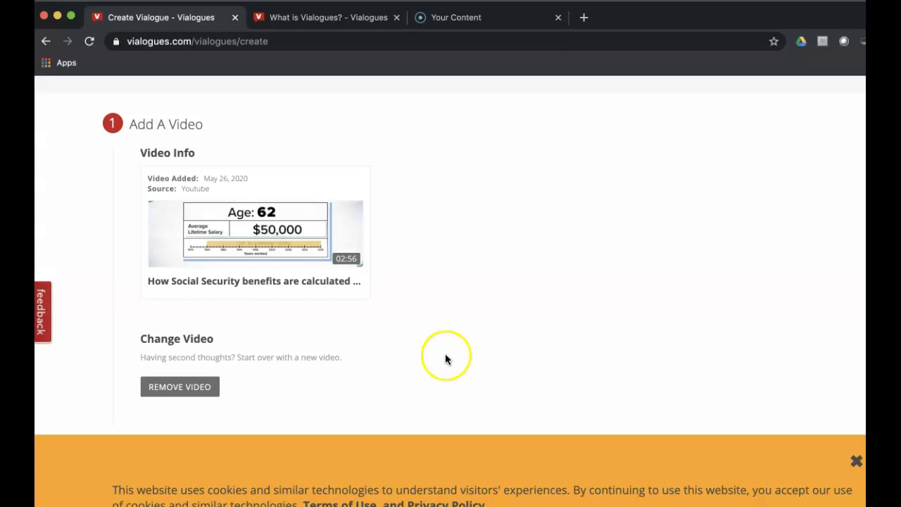
scroll(458, 345, down, 3)
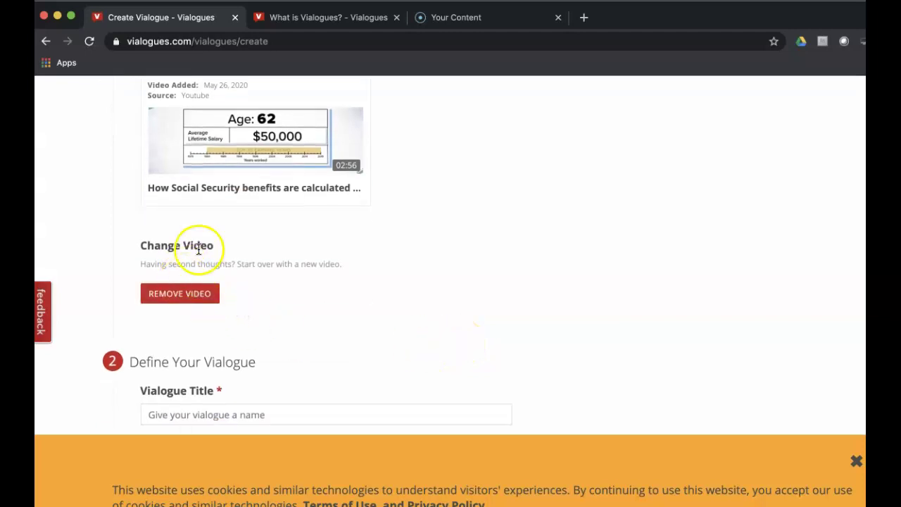
click(252, 143)
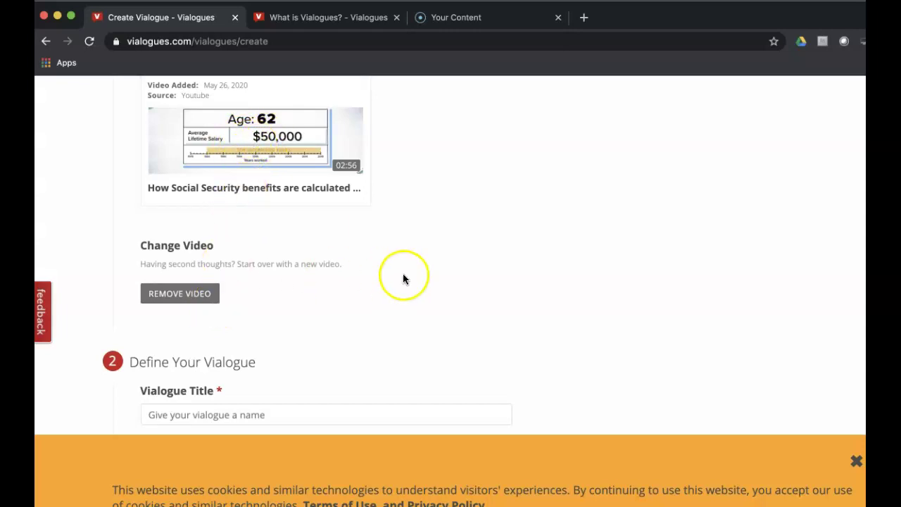
Step: Title the vialogue "Social Security Benefits"
scroll(403, 276, down, 3)
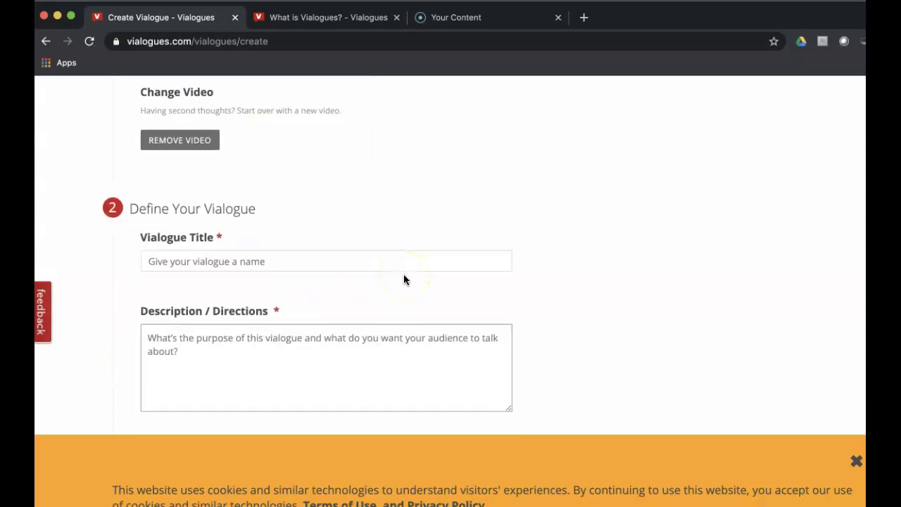
click(195, 234)
click(156, 243)
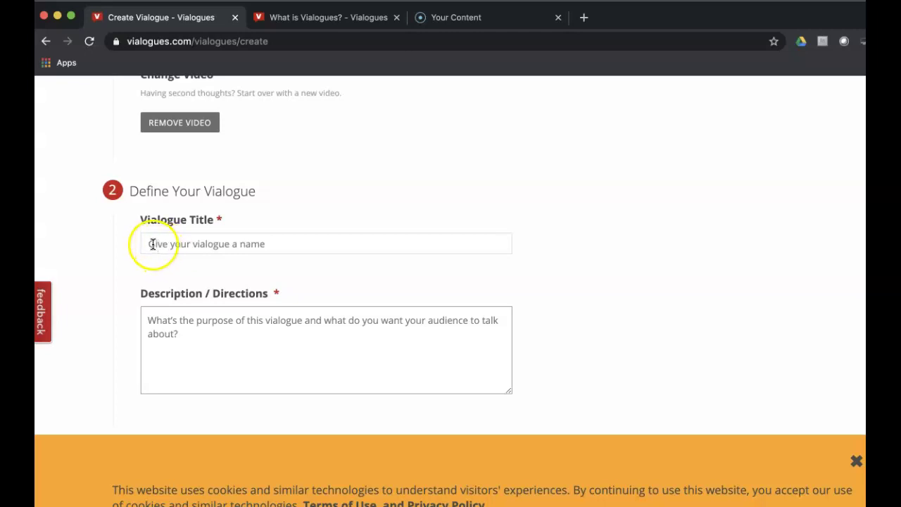
click(152, 244)
text(Social Se)
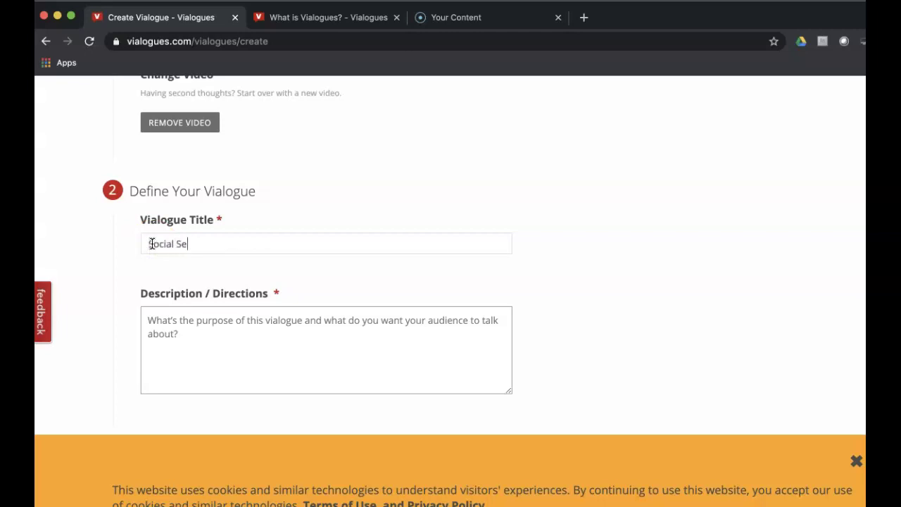
text(curity Benefits)
Step: Begin the vialogue's description with "Here you will see how social security is calculated."
click(182, 335)
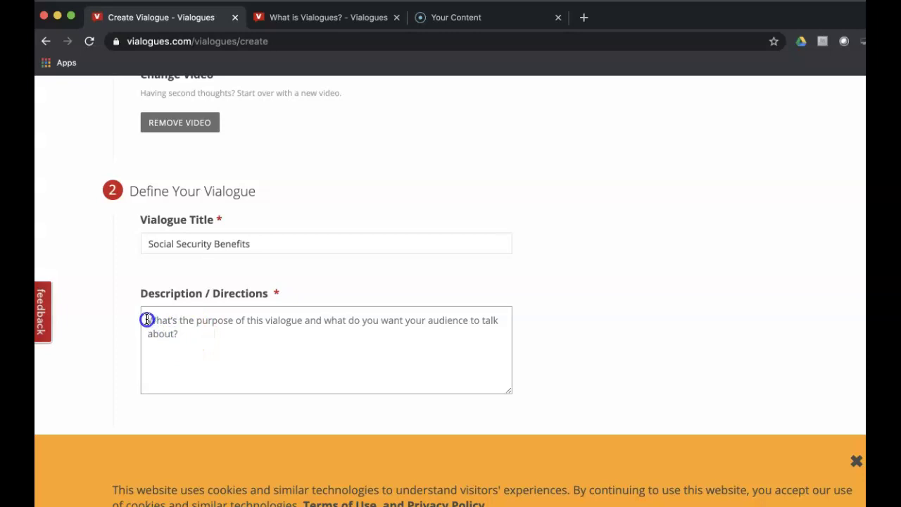
text(Here you )
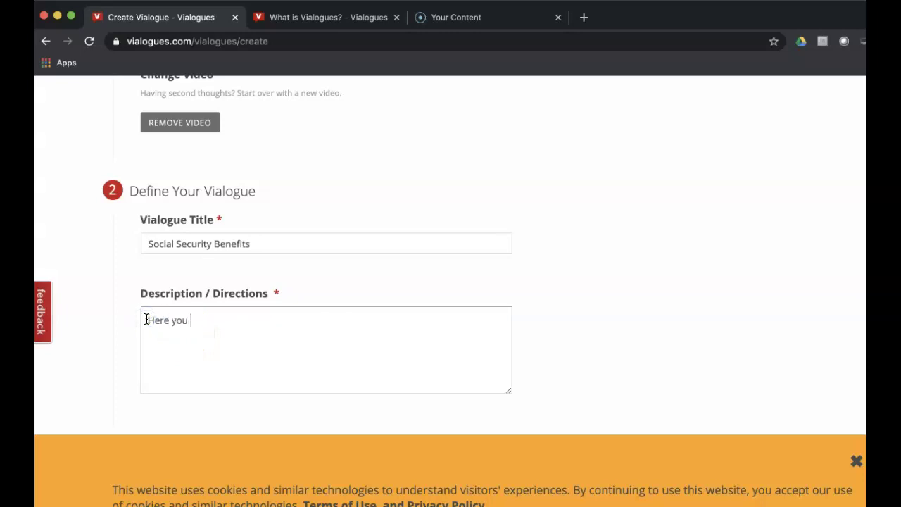
text(will see how social s)
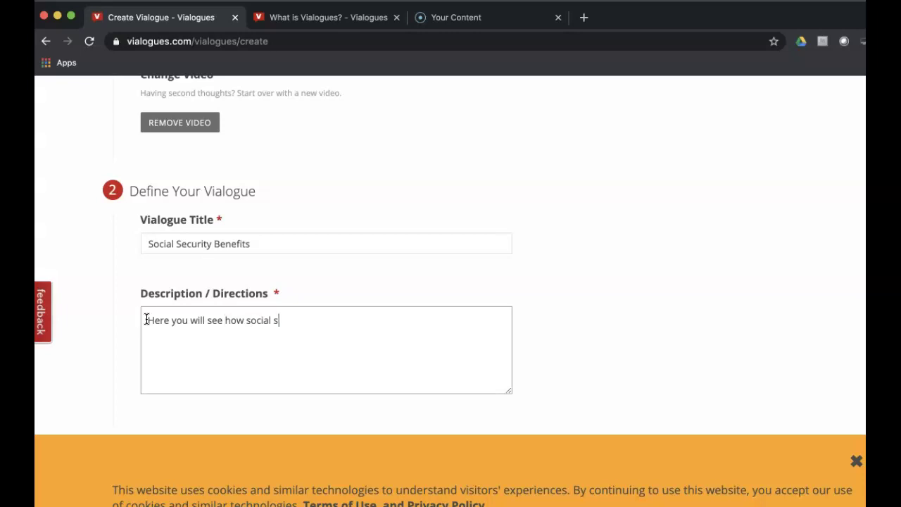
text(ecurity is calculated.)
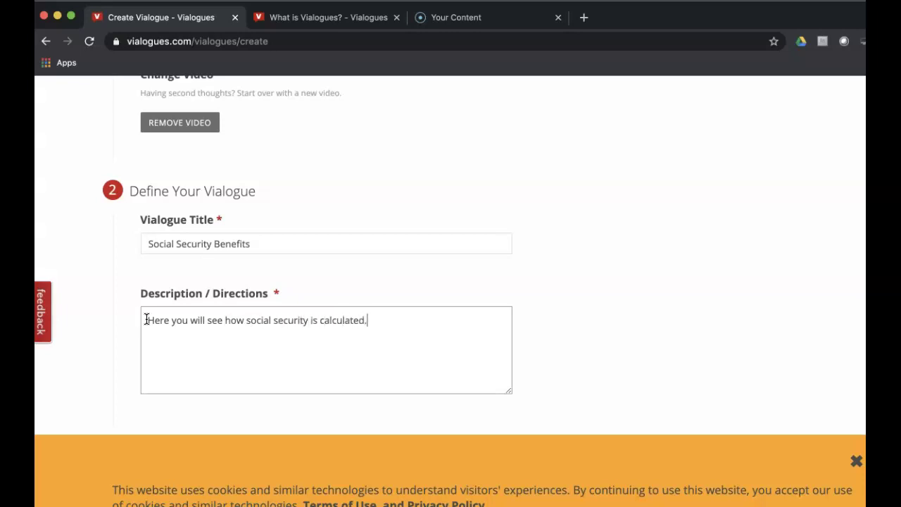
Step: Add "Use these figures and see how much you would receive if you are are retiring today." to the description, correcting the misspelled "would"
text(  Use these )
text(figures and c)
text(al)
key(BackSpace)
key(BackSpace)
key(BackSpace)
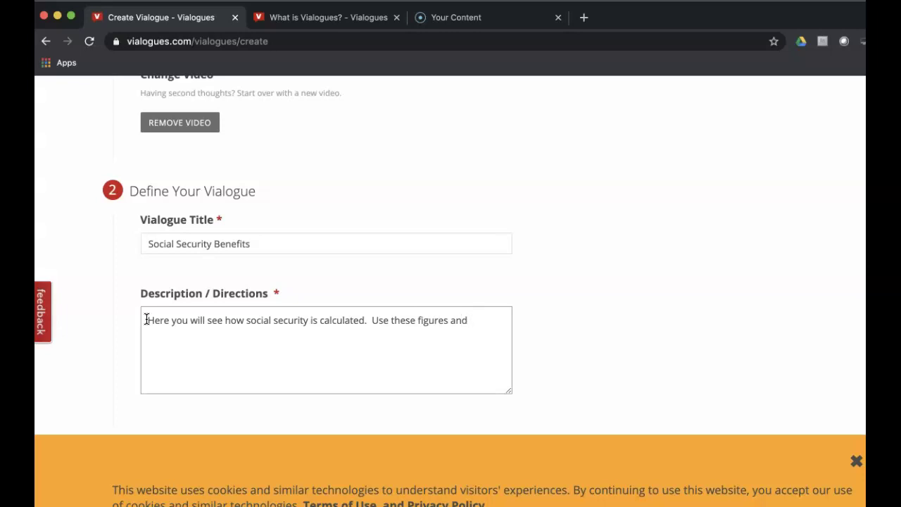
text(see how much you woukld receive )
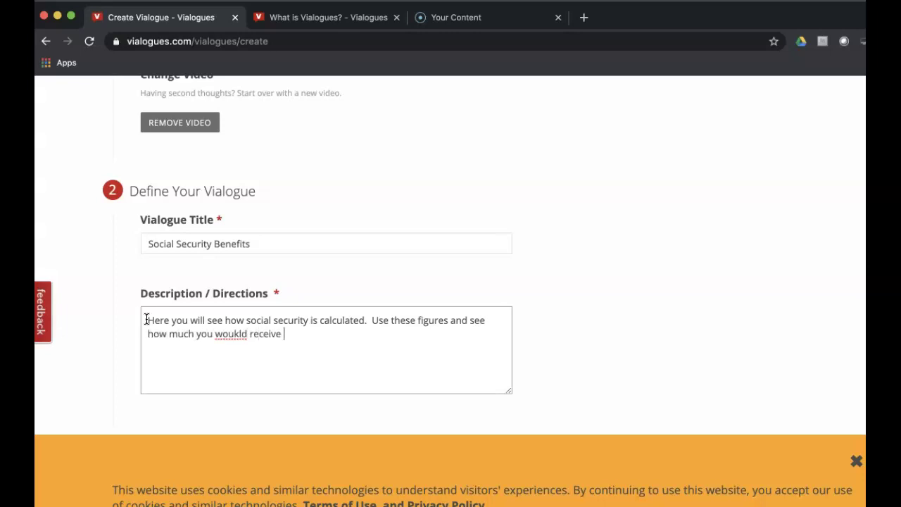
text(if you are are)
key(BackSpace)
key(BackSpace)
text(re retirin)
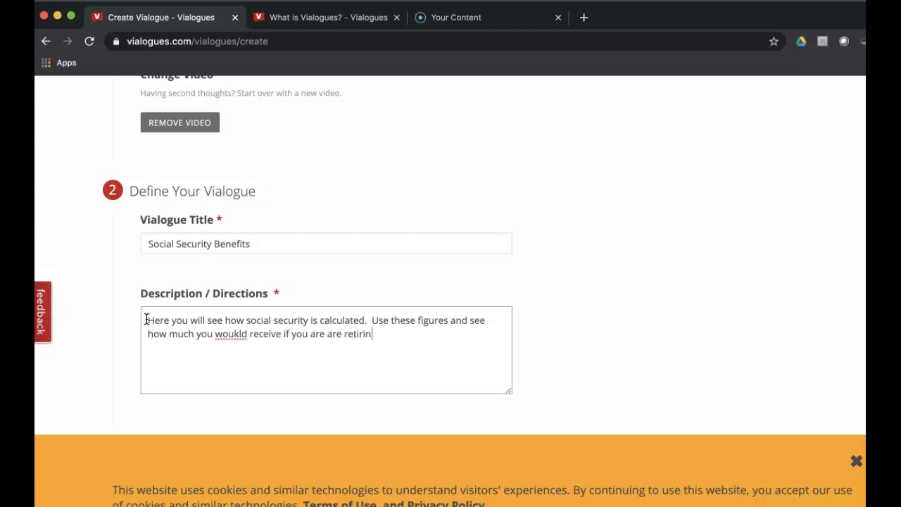
text(g doday.)
click(184, 334)
click(236, 334)
key(BackSpace)
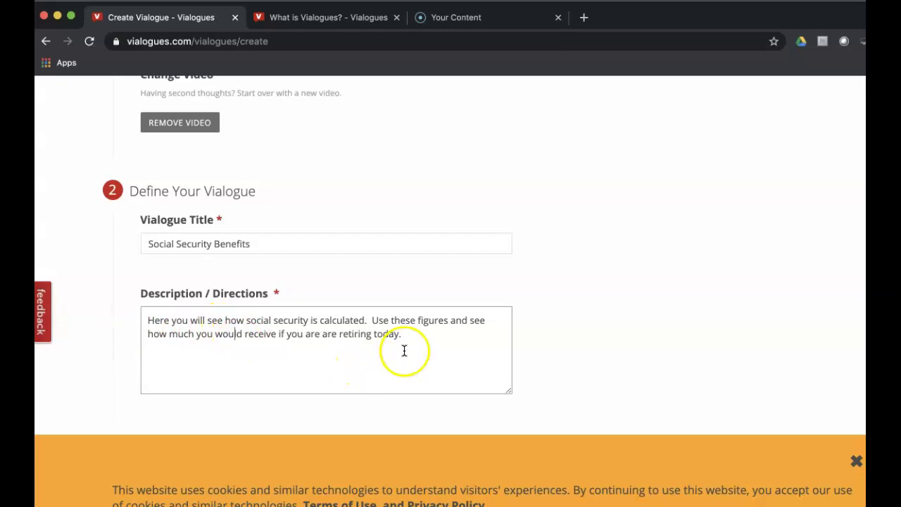
Step: Set the vialogue's visibility to Selective under Privacy and Permissions
scroll(469, 350, down, 3)
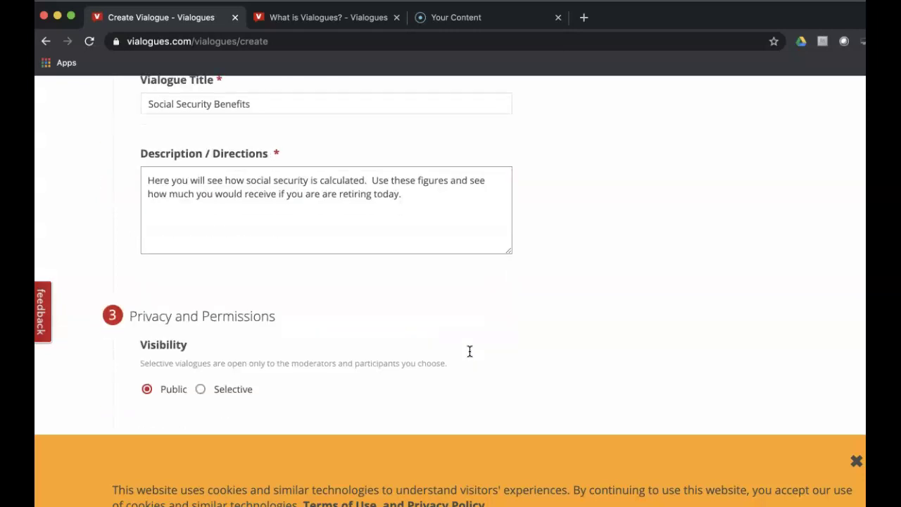
scroll(469, 350, up, 1)
scroll(470, 350, down, 2)
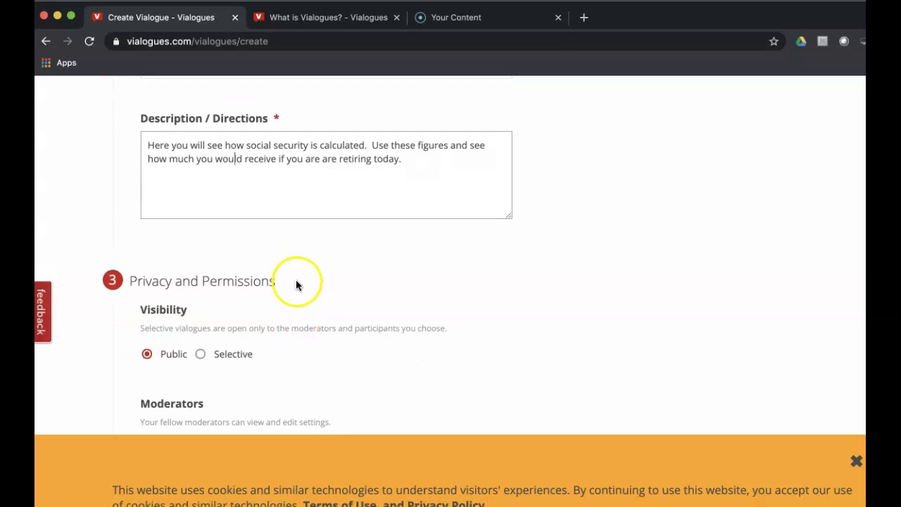
scroll(268, 300, down, 2)
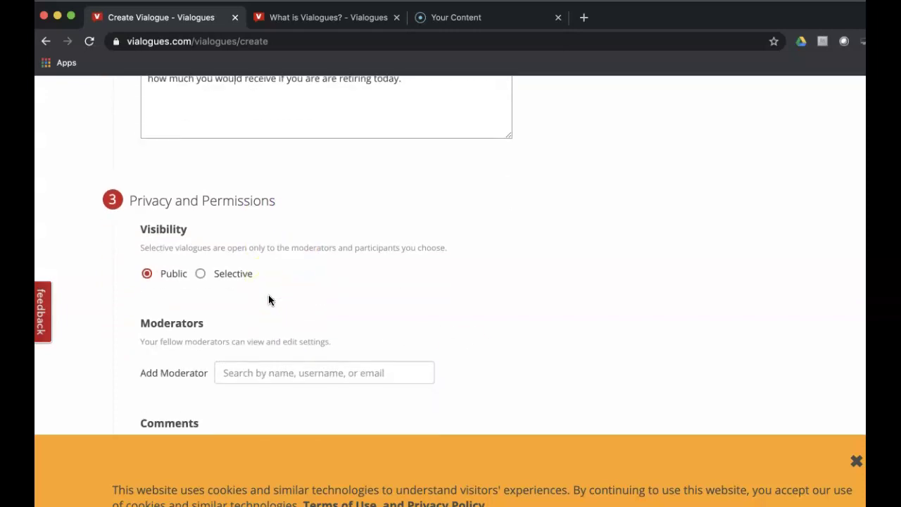
click(200, 274)
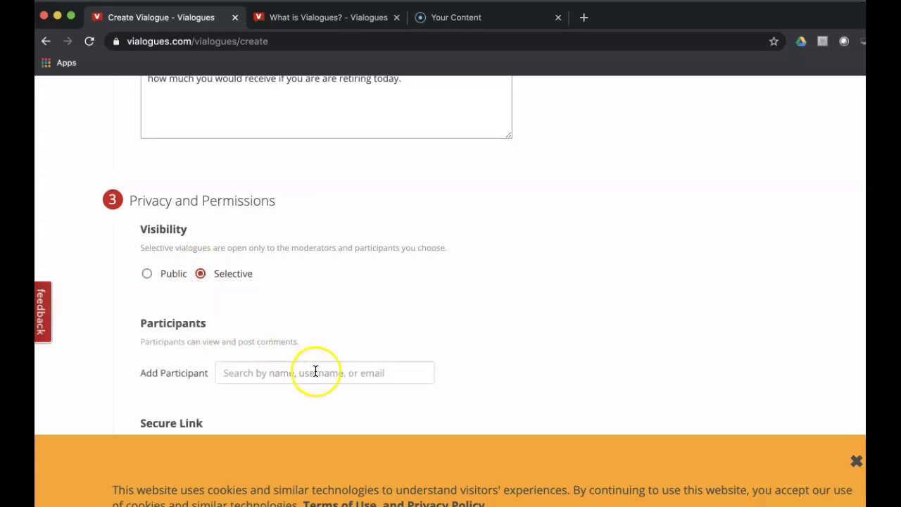
Step: Review the participant, secure link, moderator and comment options for the selective vialogue
scroll(322, 374, down, 2)
scroll(322, 374, down, 2)
scroll(322, 374, down, 1)
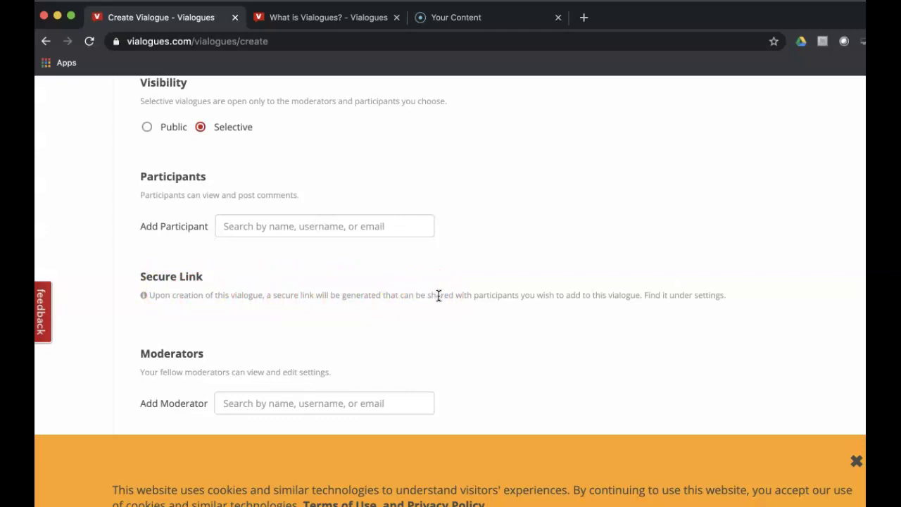
scroll(438, 295, down, 3)
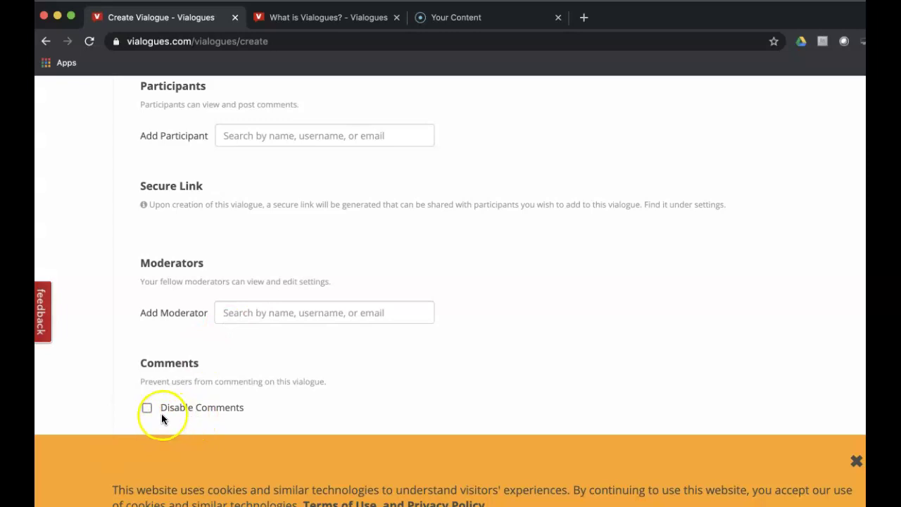
scroll(400, 406, up, 1)
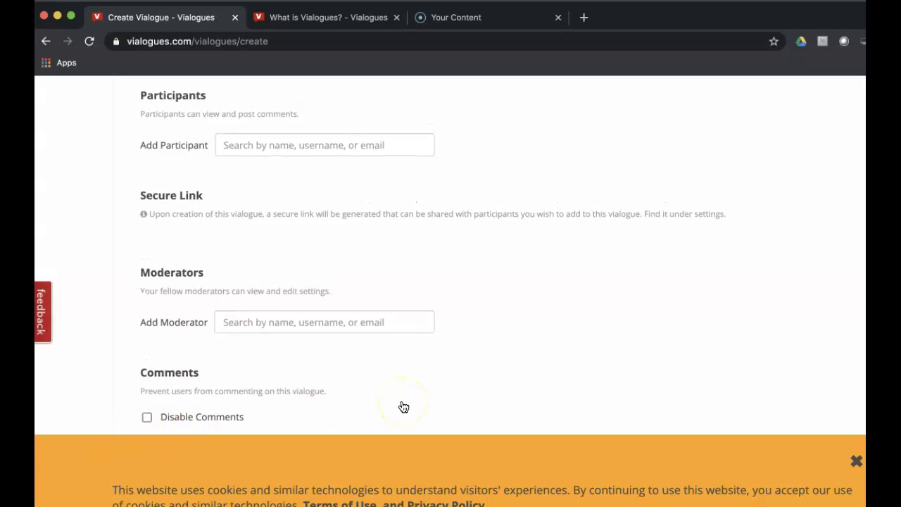
scroll(403, 407, down, 1)
scroll(404, 407, down, 3)
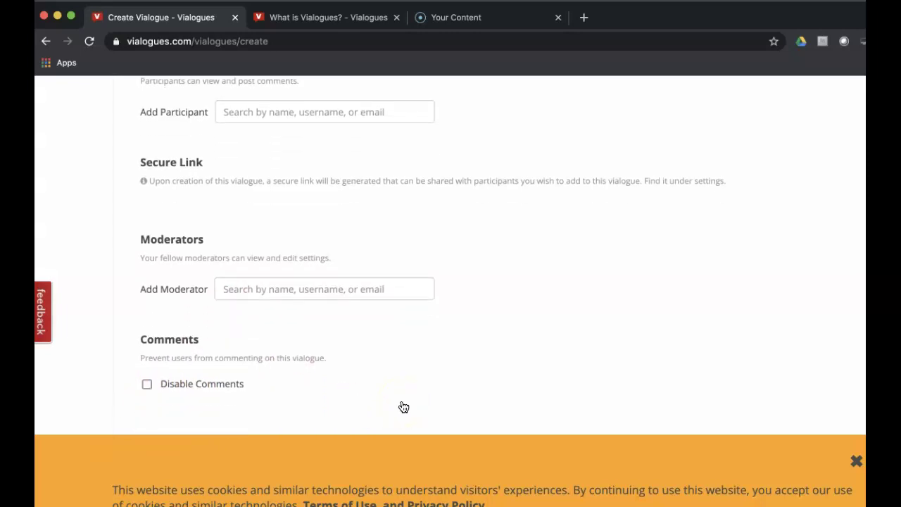
Step: Create the Social Security Benefits vialogue and look over its video and comment area
scroll(403, 407, up, 2)
scroll(403, 406, up, 2)
scroll(400, 406, down, 4)
click(167, 408)
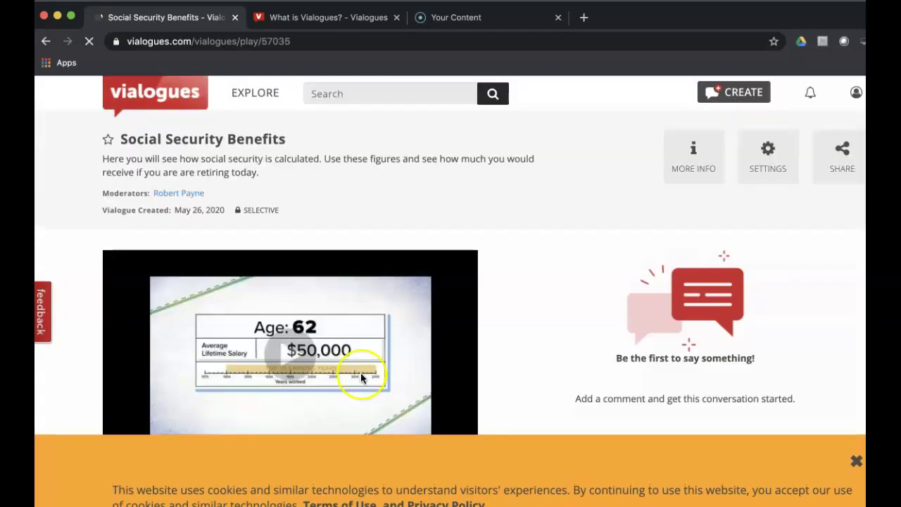
scroll(568, 352, down, 3)
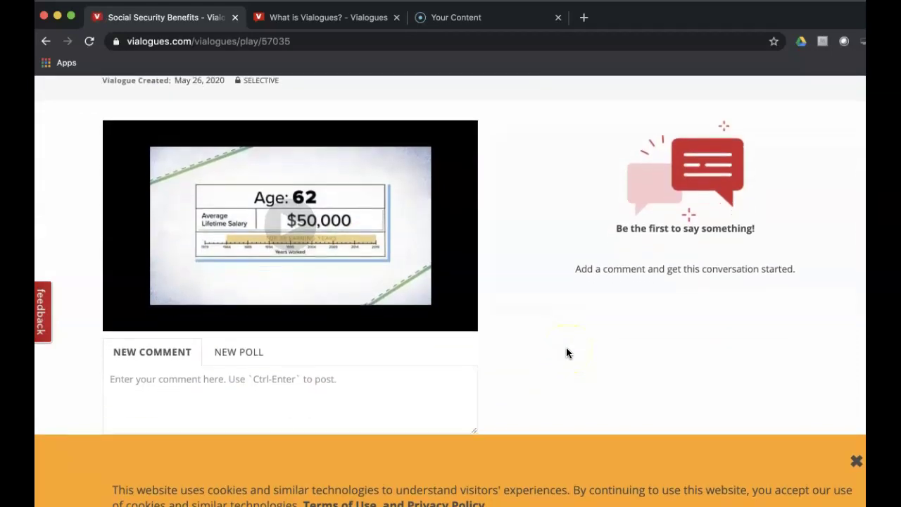
scroll(567, 353, down, 1)
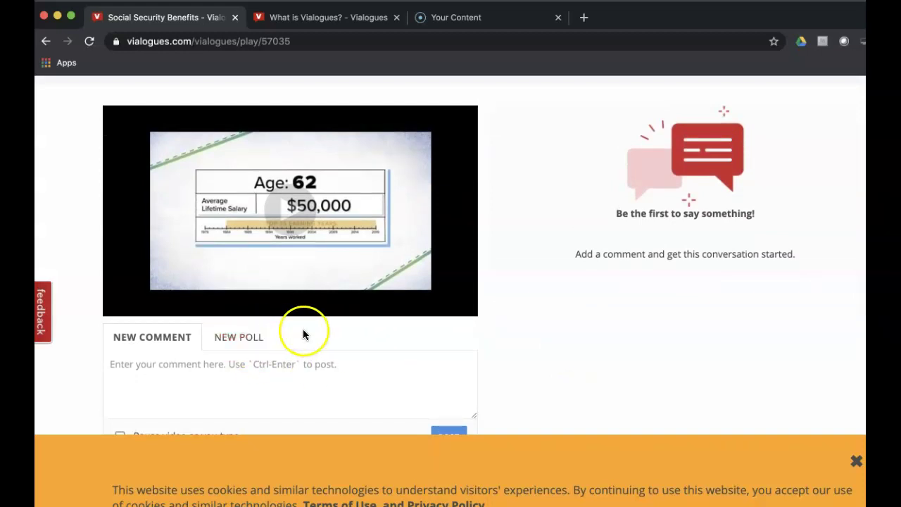
Step: Play the Social Security Benefits video, skip ahead to the Average Indexed Monthly Earnings part and pause it at 01:19
scroll(358, 338, down, 2)
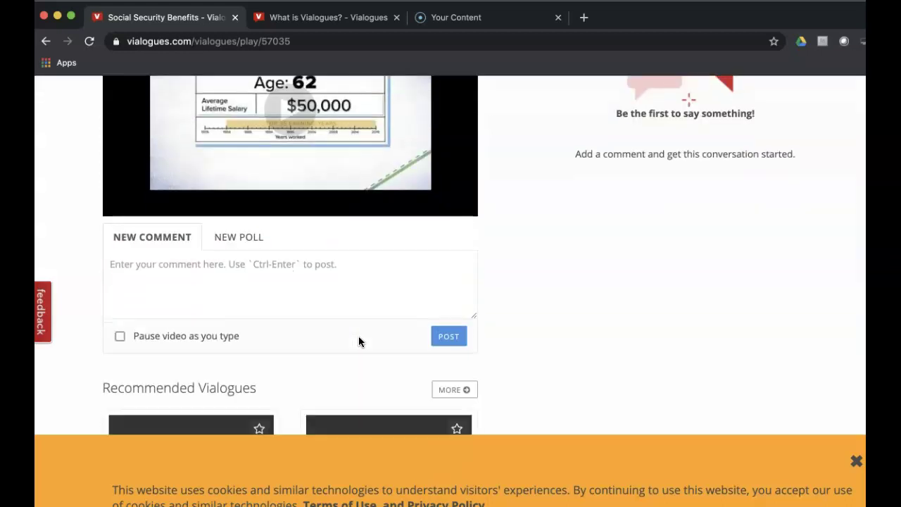
click(218, 293)
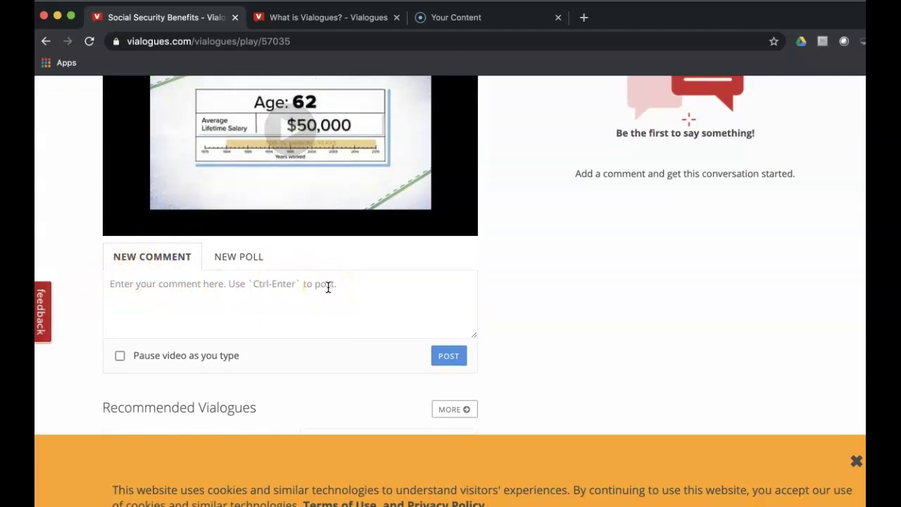
scroll(327, 286, up, 5)
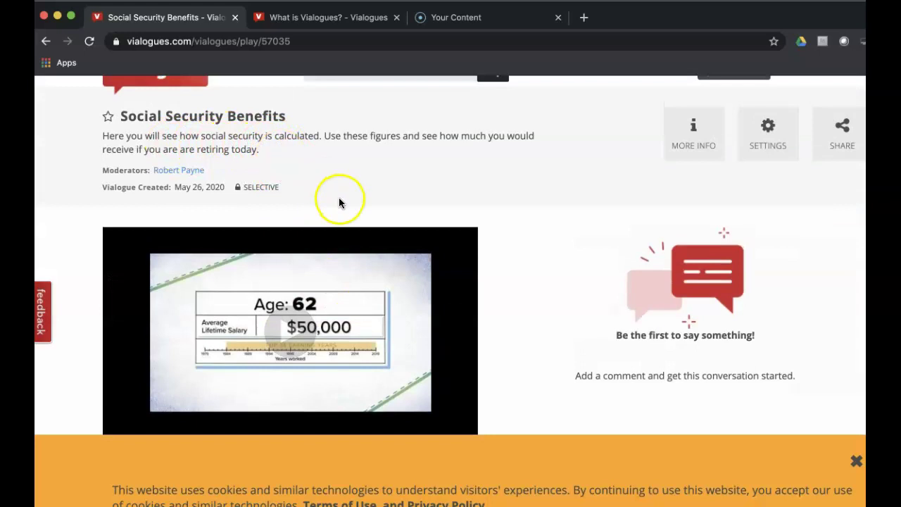
scroll(339, 197, down, 6)
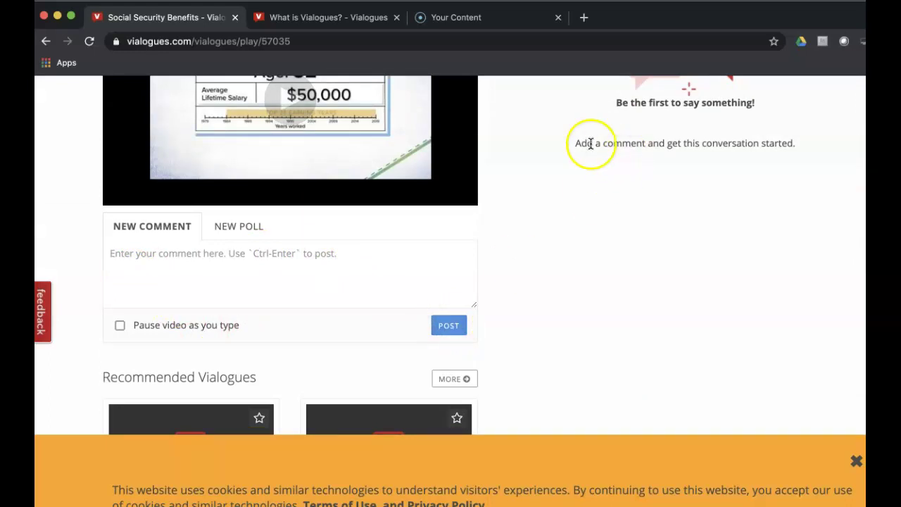
scroll(609, 261, up, 3)
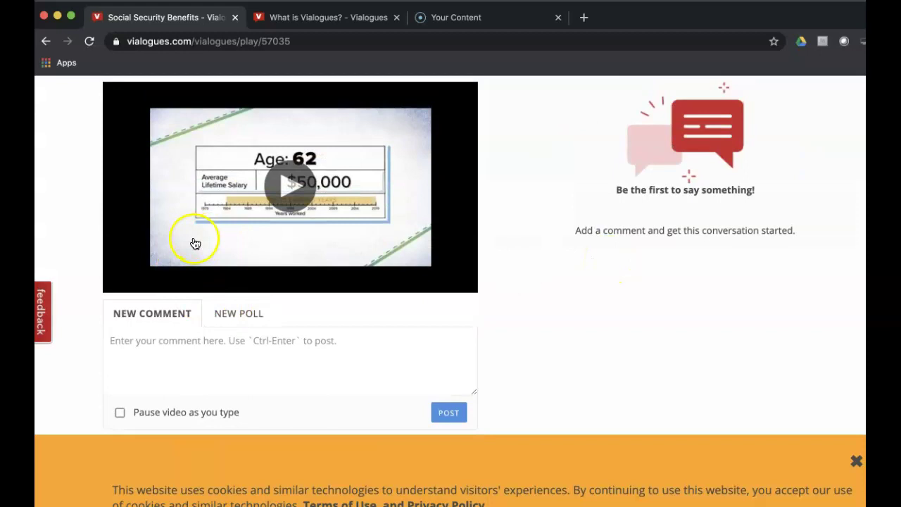
click(287, 187)
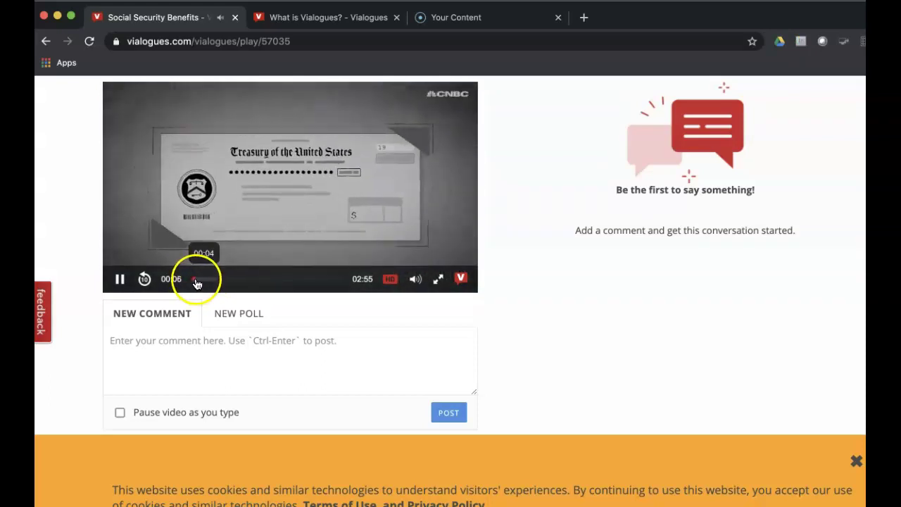
drag(198, 283, 254, 283)
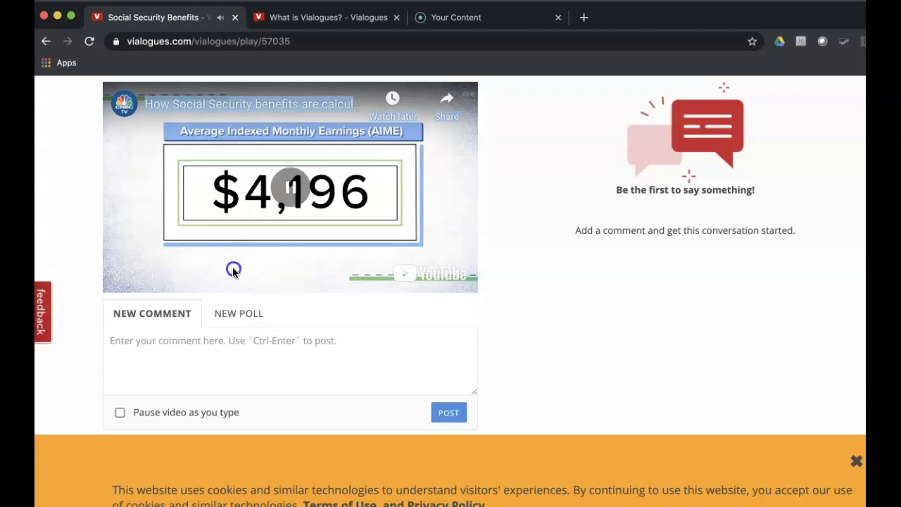
click(233, 269)
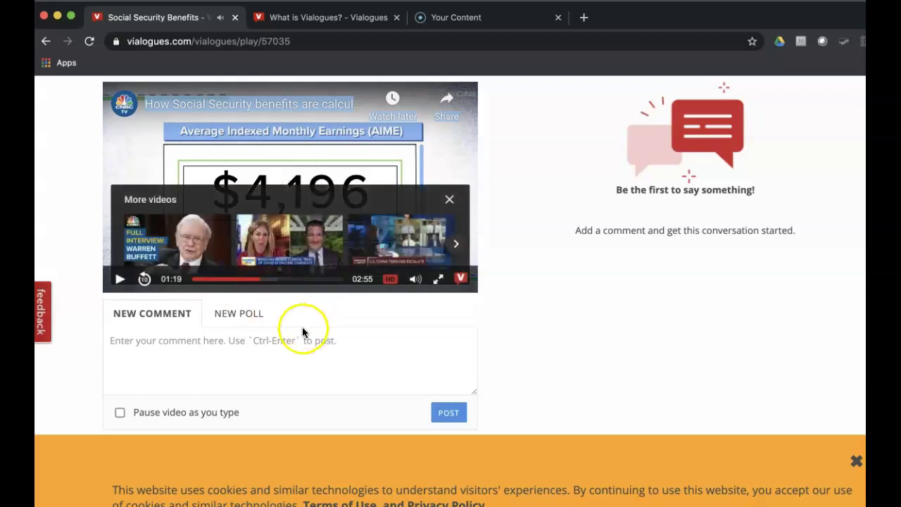
Step: Post the comment "In your own words describe AIME." at the 01:19 mark of the video
click(139, 340)
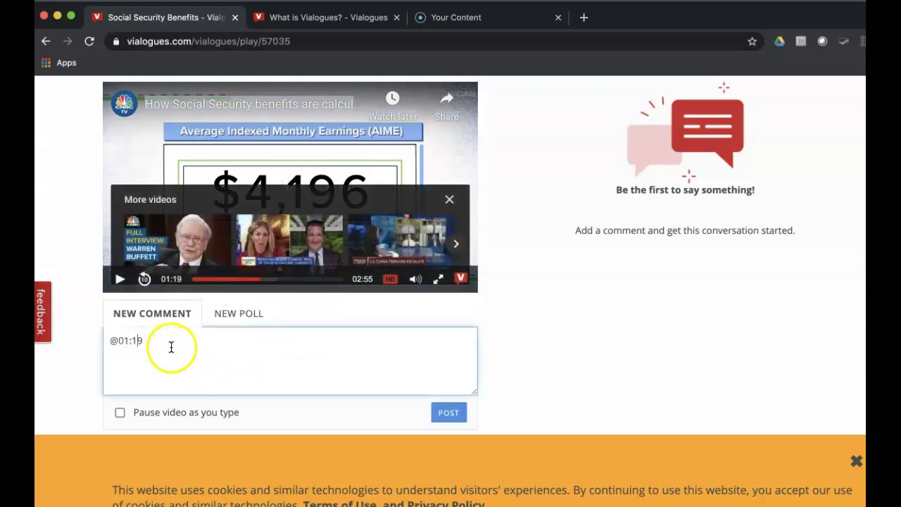
click(171, 347)
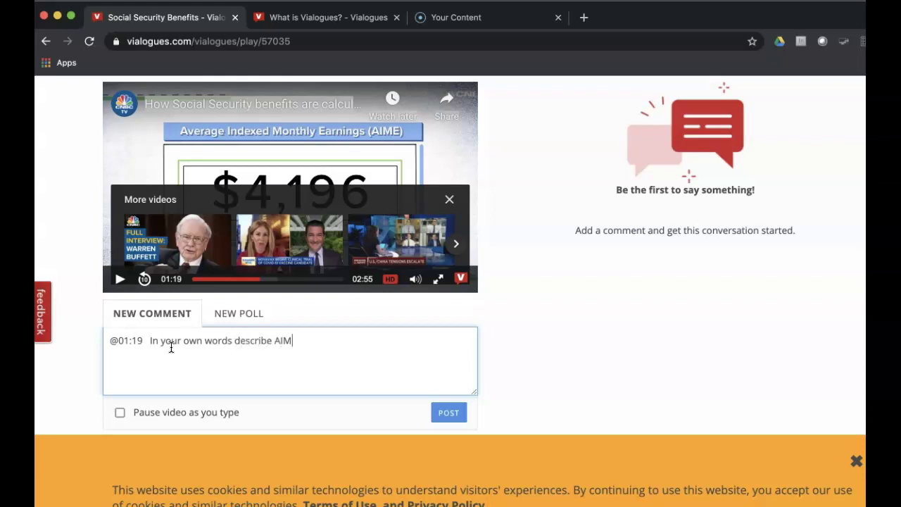
click(158, 364)
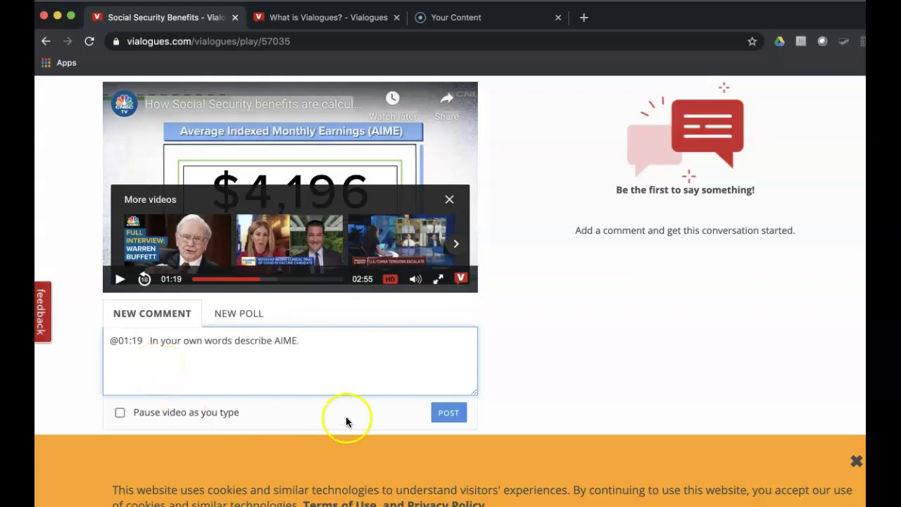
click(448, 413)
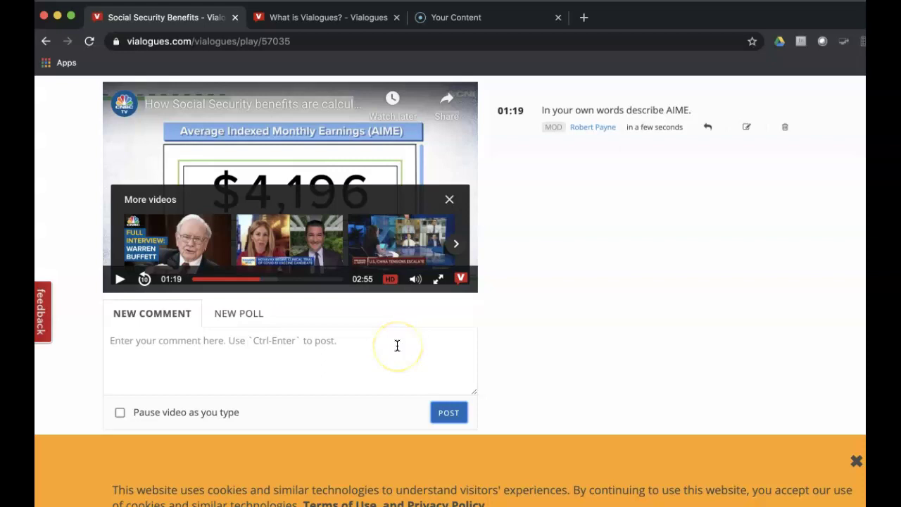
scroll(397, 345, up, 5)
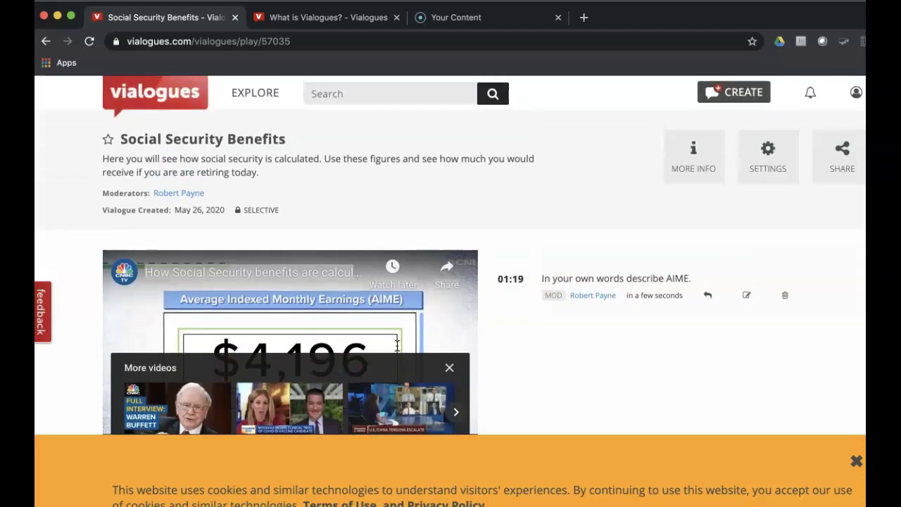
scroll(397, 345, down, 5)
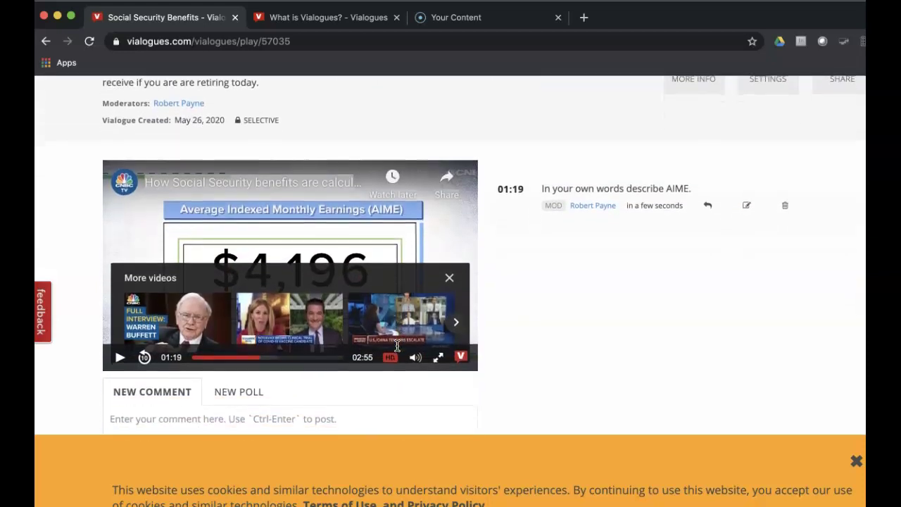
scroll(397, 345, down, 1)
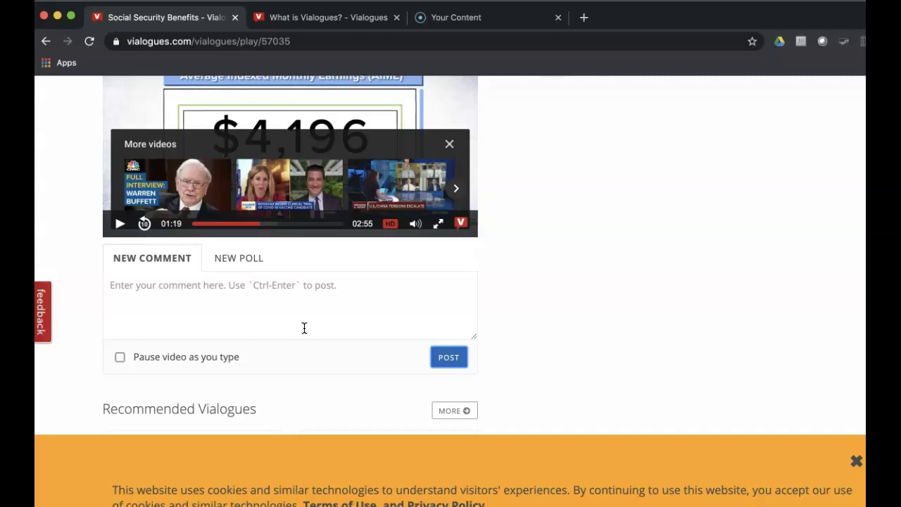
scroll(305, 327, down, 3)
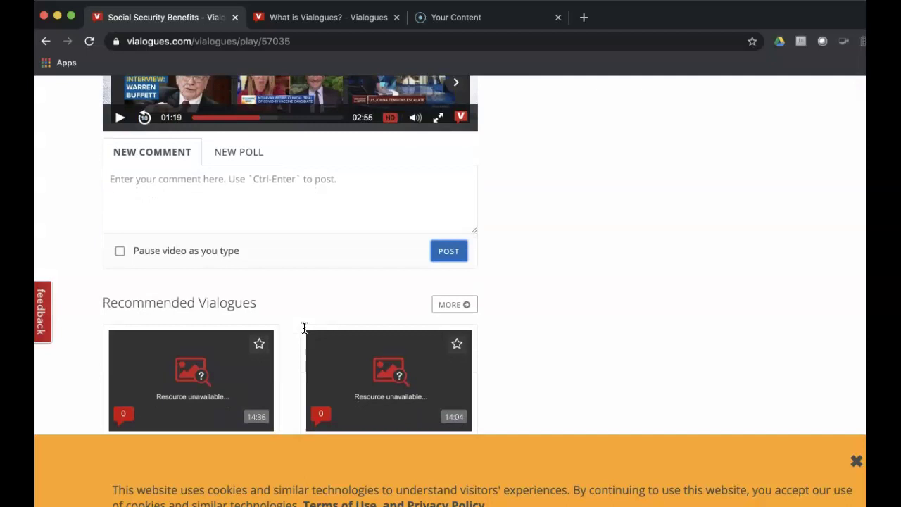
scroll(304, 327, up, 4)
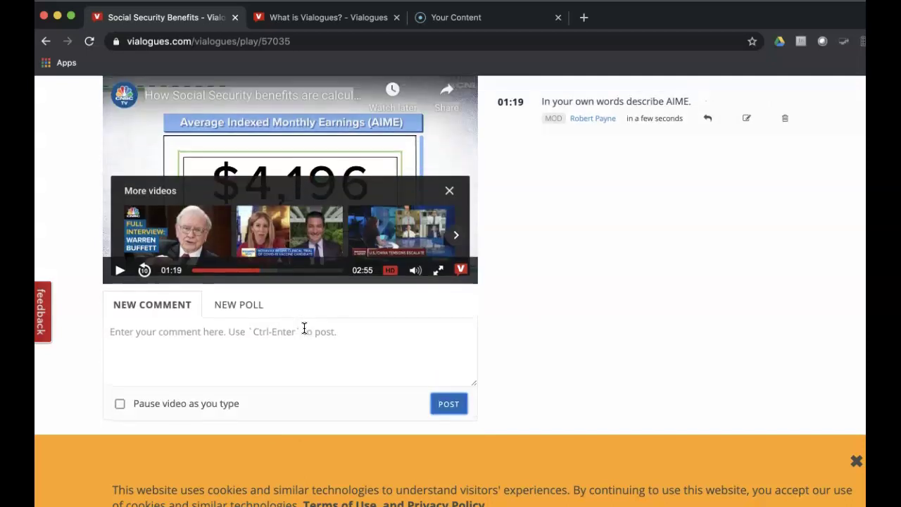
Step: Open the "How do Interest Rates Work?" vialogue from the recent activity and look over its time-stamped comments
click(843, 152)
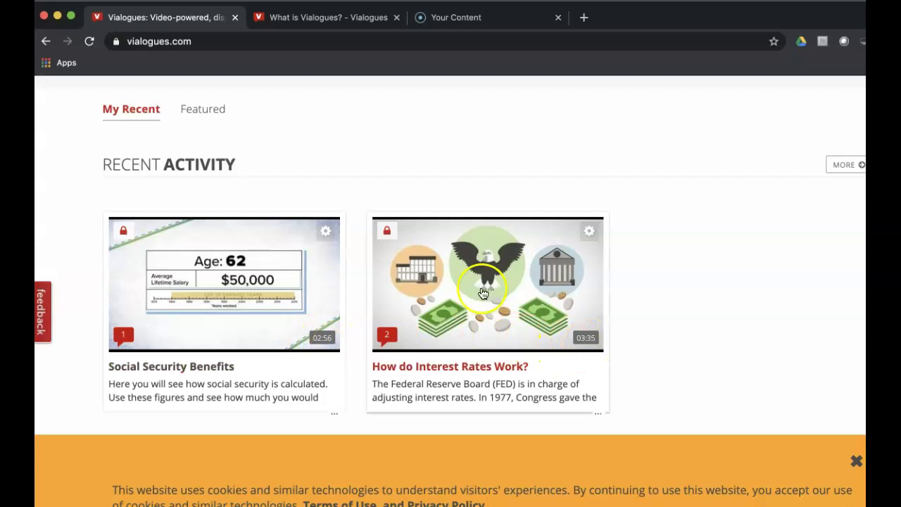
click(384, 230)
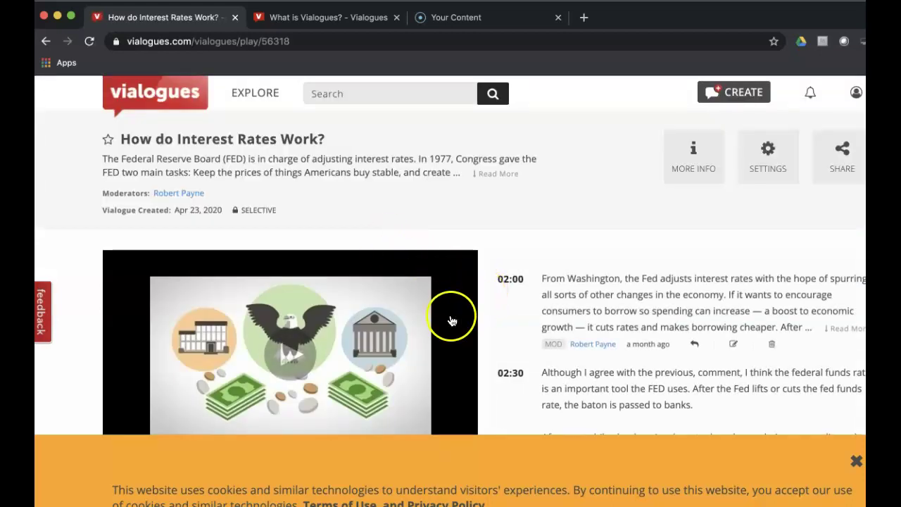
scroll(490, 338, down, 5)
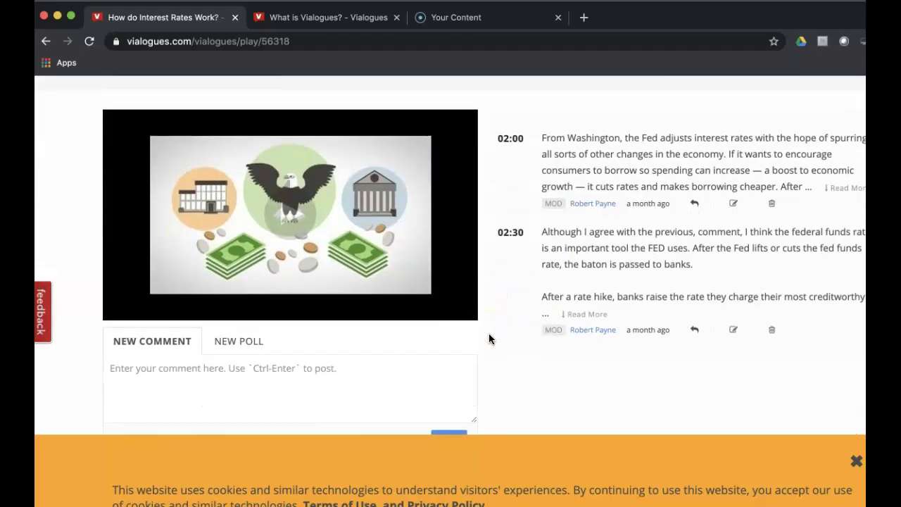
scroll(489, 339, up, 3)
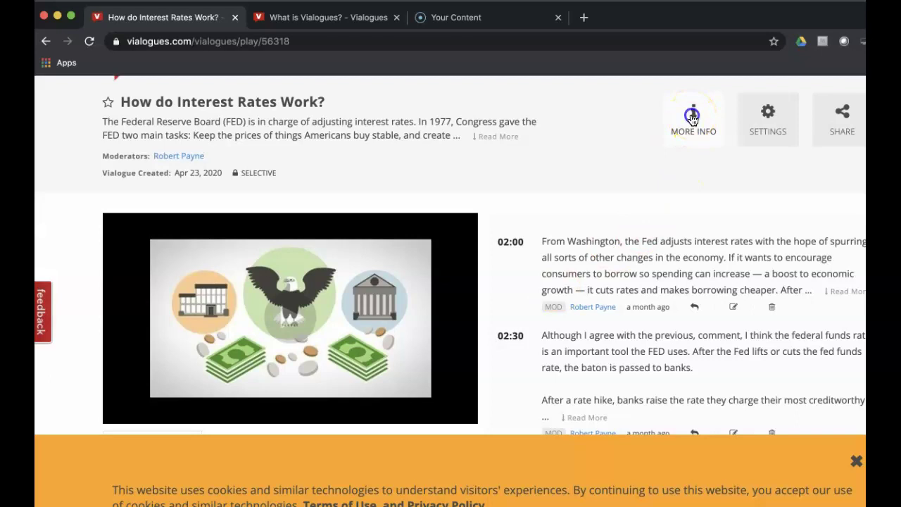
Step: View the vialogue's video information and the page listing all vialogues made from the same video
click(692, 117)
scroll(549, 235, down, 2)
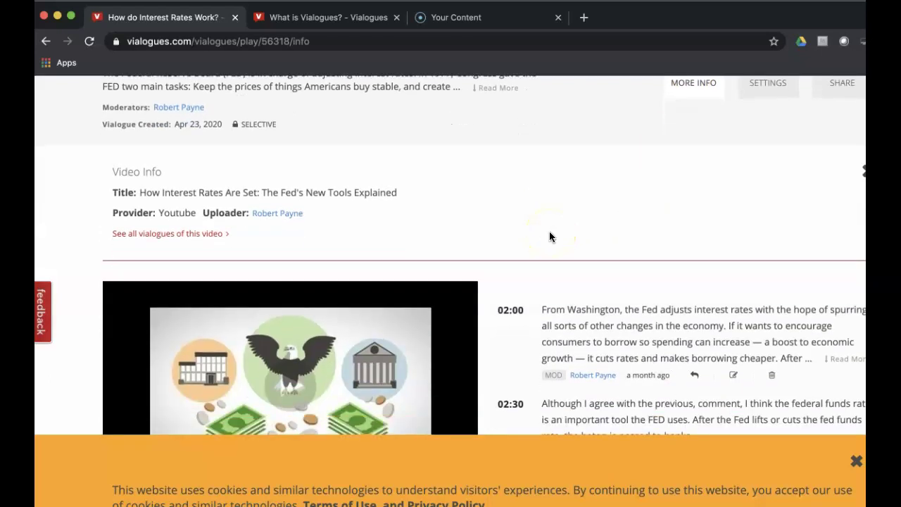
click(227, 234)
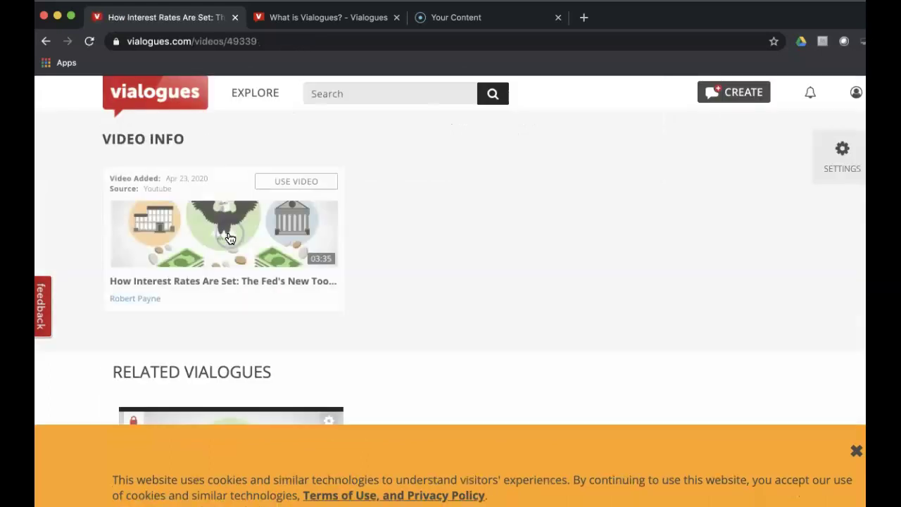
scroll(576, 299, down, 5)
scroll(577, 299, up, 5)
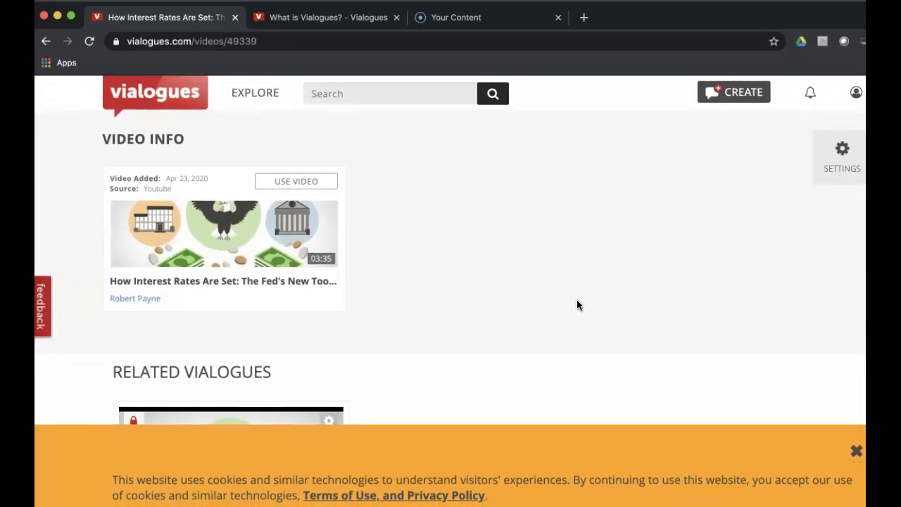
Step: Return to the "How do Interest Rates Work?" vialogue and review its sharing link, embed code, social media options and comments
click(339, 422)
click(596, 444)
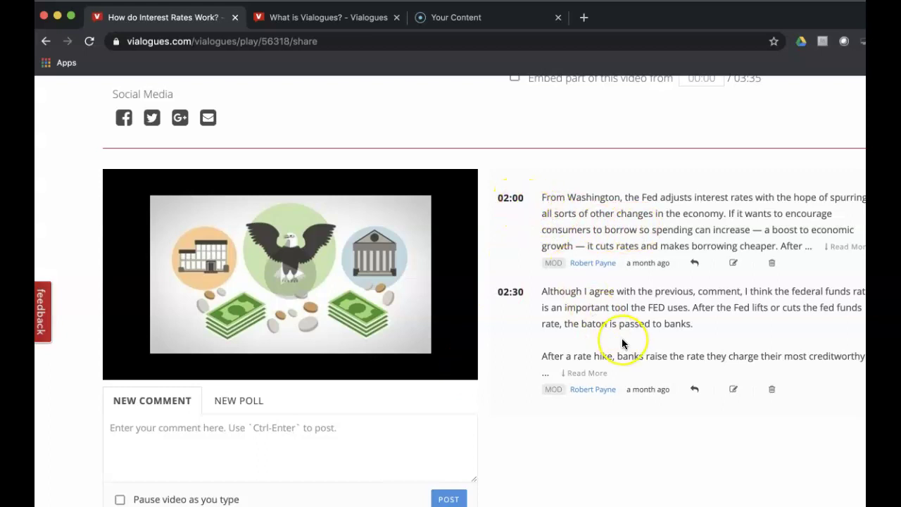
scroll(621, 341, down, 3)
scroll(621, 341, up, 3)
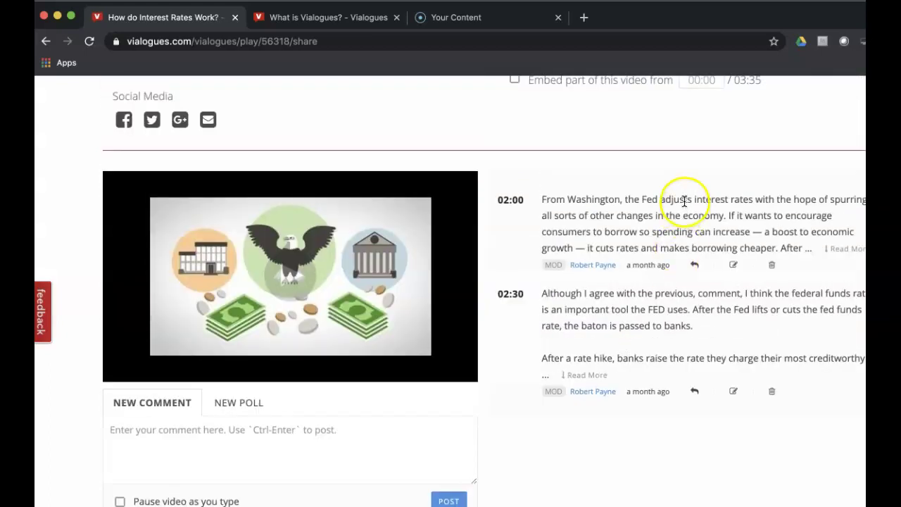
scroll(689, 387, down, 3)
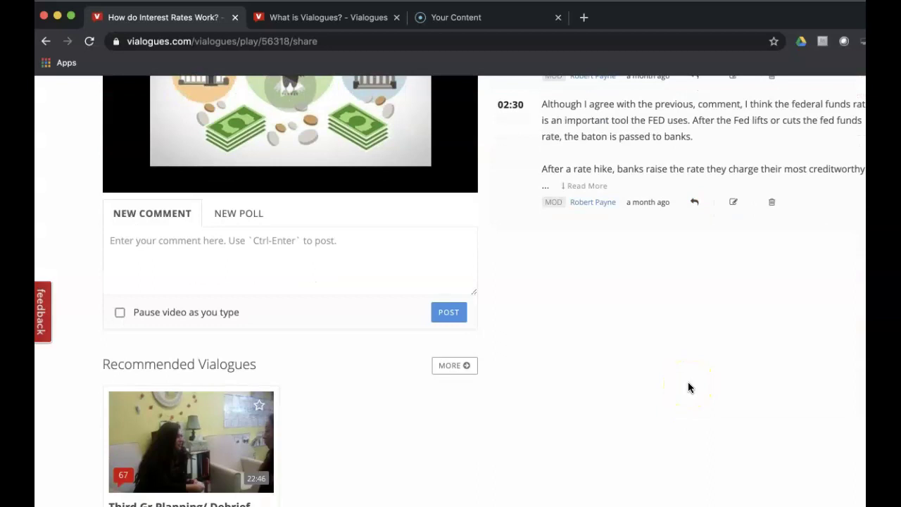
scroll(689, 387, down, 3)
scroll(689, 387, up, 10)
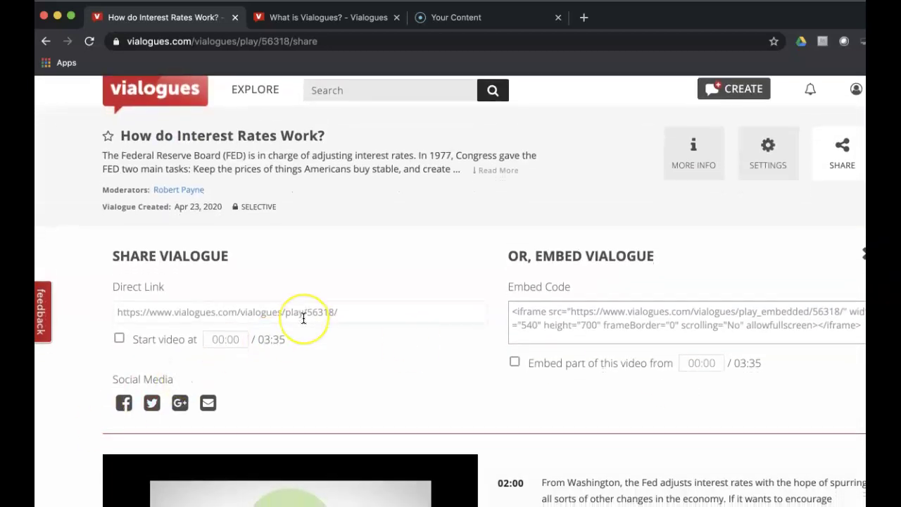
scroll(304, 318, down, 2)
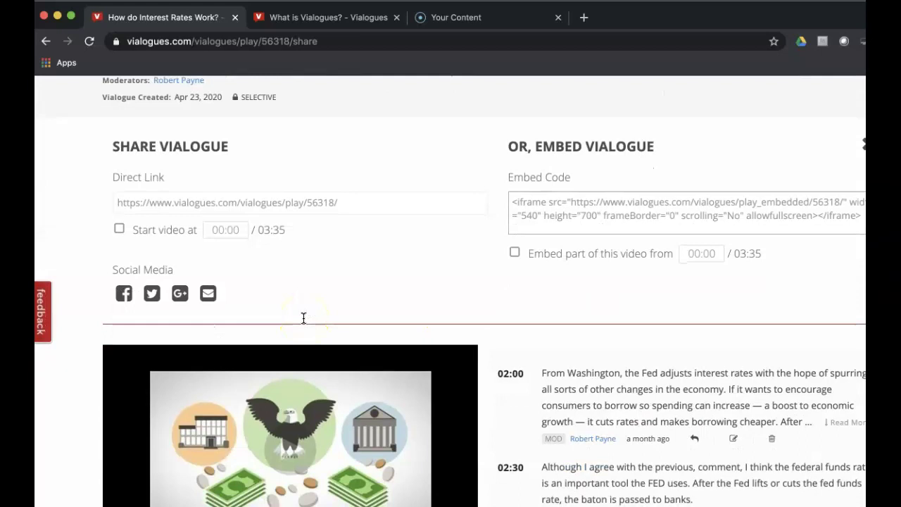